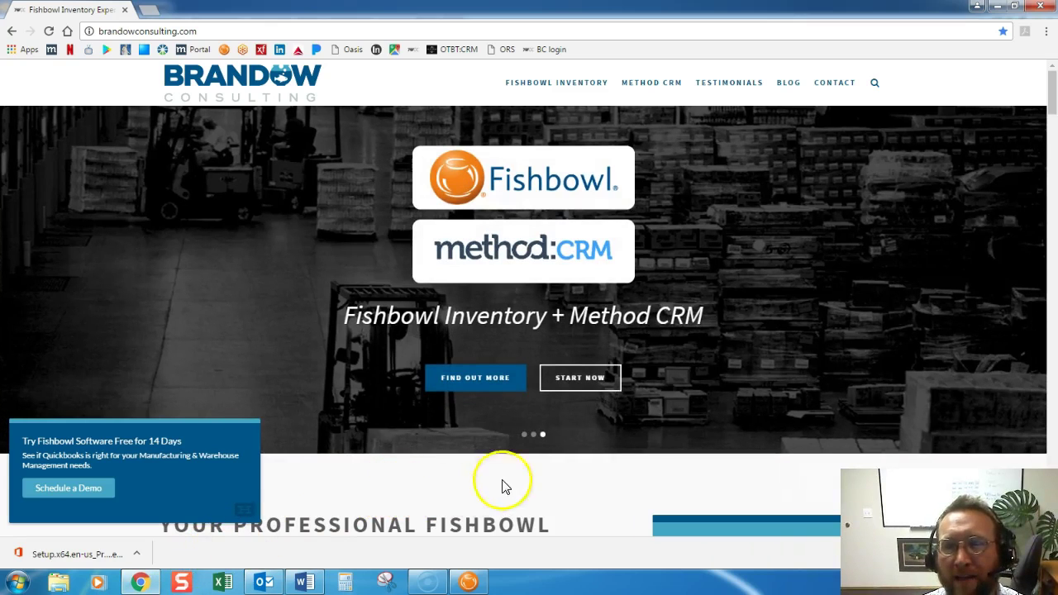
# Step: Minimize the Chrome consulting page to bring up the Fishbowl Client Dashboard
pyautogui.click(1002, 6)
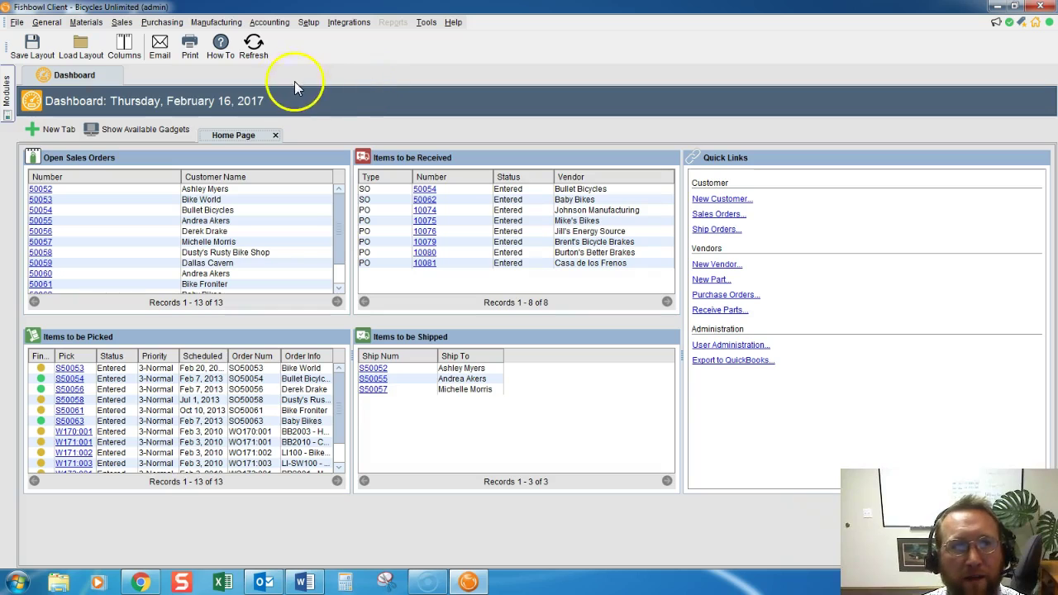
# Step: Open the Shipping module from the Sales menu
pyautogui.click(121, 23)
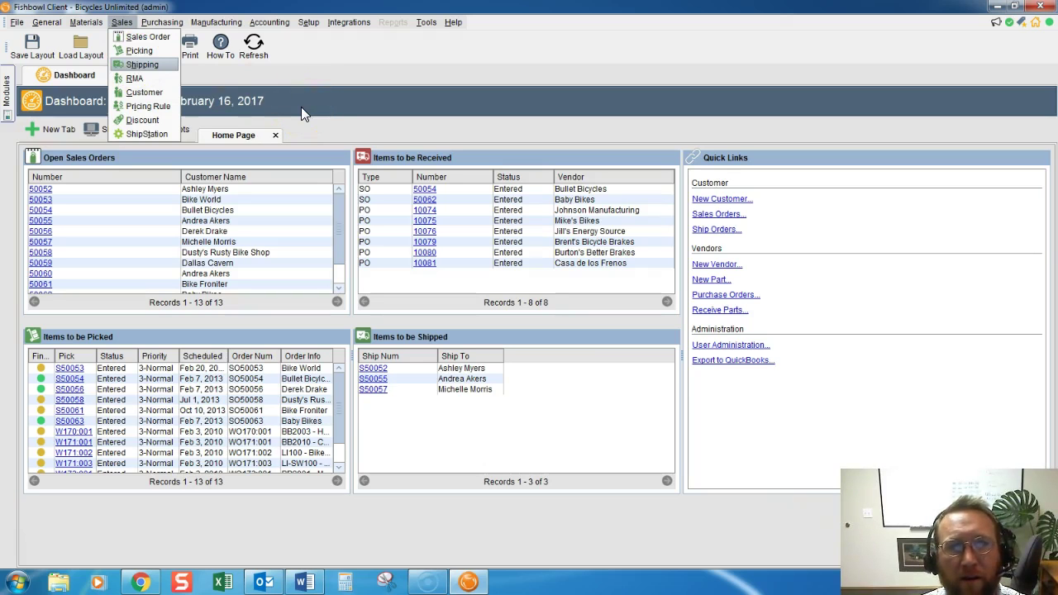
pyautogui.press('Return')
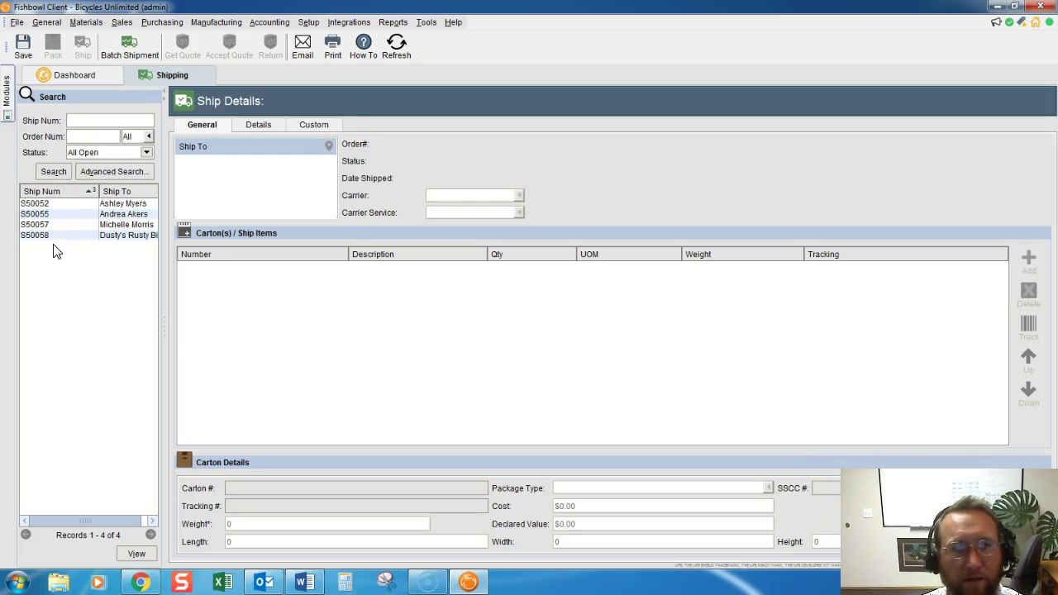
# Step: Select the four shipments S50052 through S50058 and pack them together
pyautogui.click(48, 204)
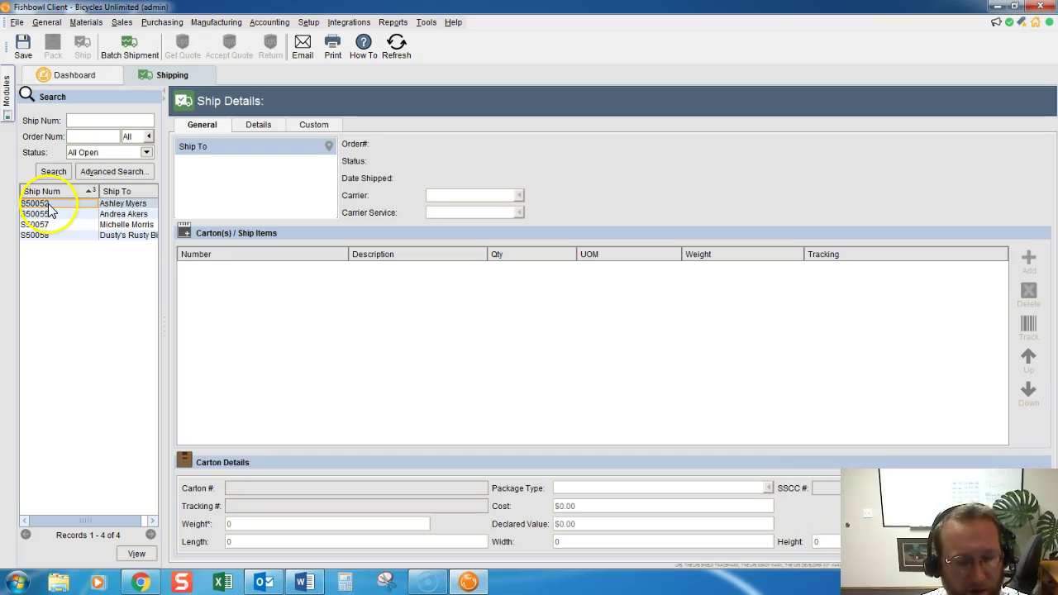
pyautogui.keyDown('shift'); pyautogui.click(51, 238); pyautogui.keyUp('shift')
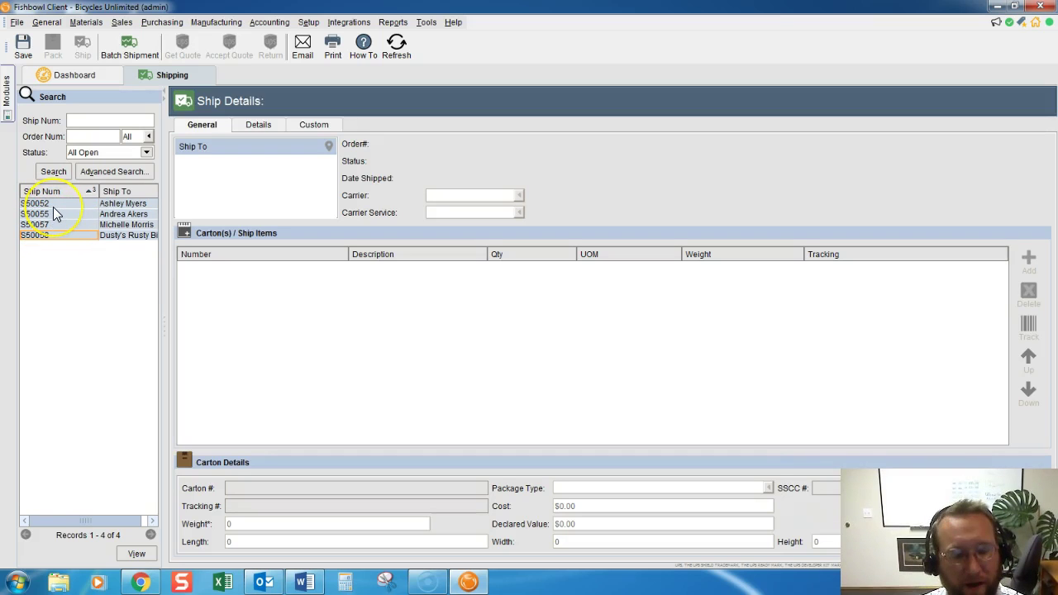
pyautogui.click(53, 206)
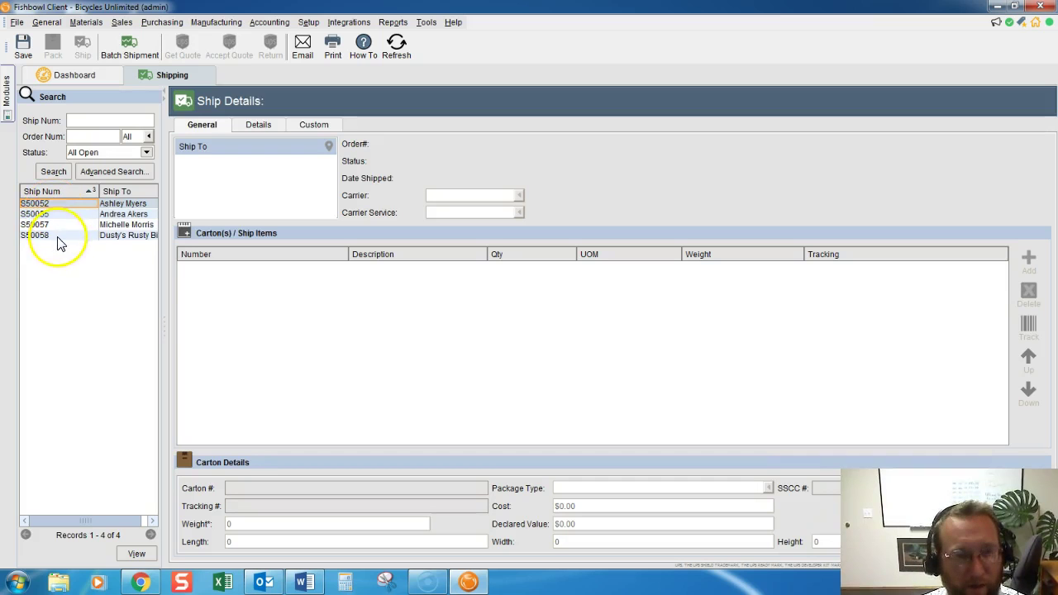
pyautogui.keyDown('shift'); pyautogui.click(57, 239); pyautogui.keyUp('shift')
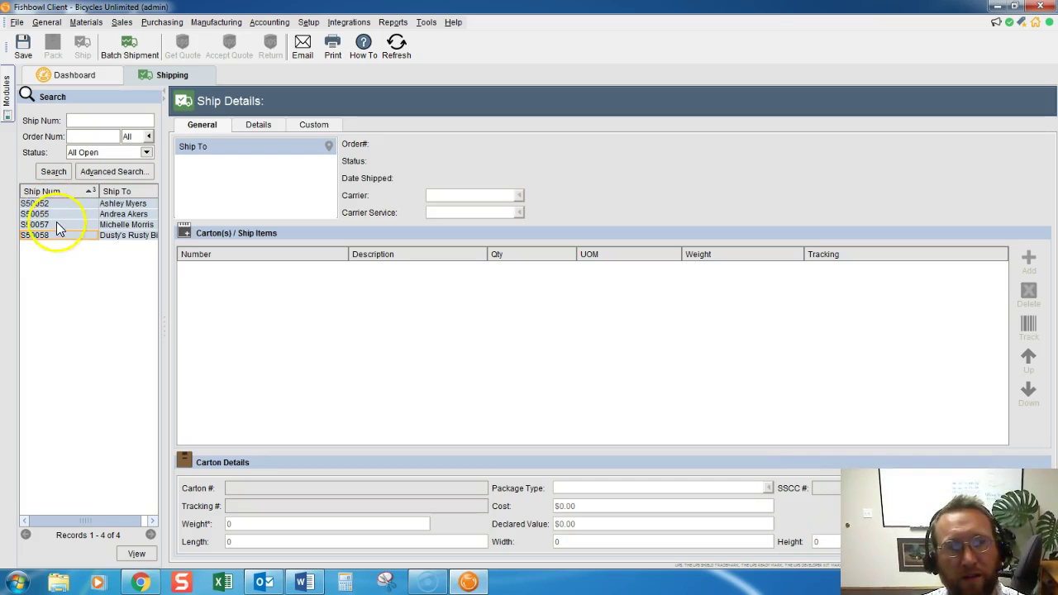
pyautogui.rightClick(60, 213)
pyautogui.click(82, 222)
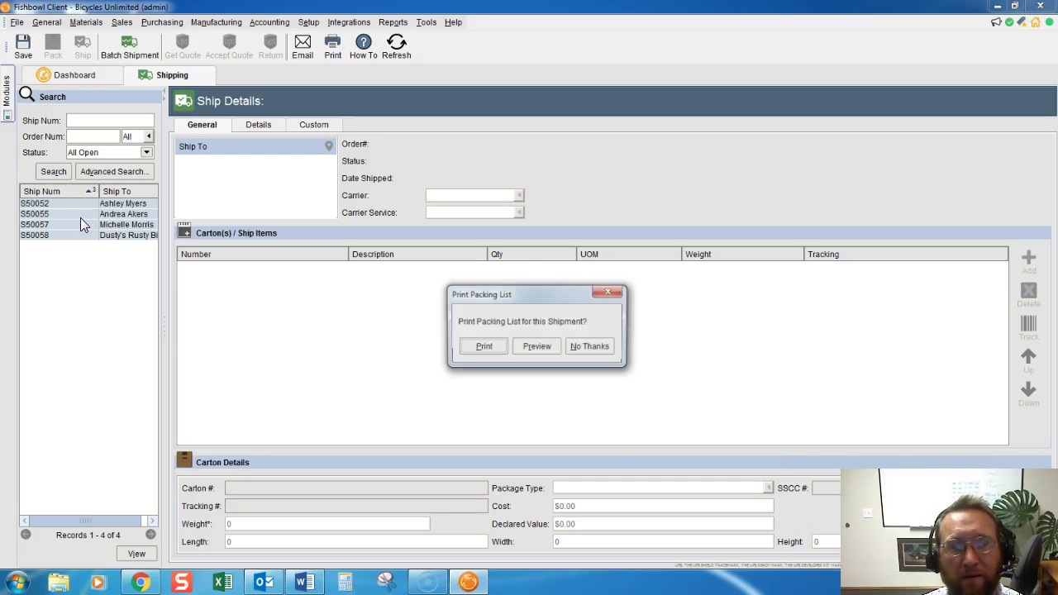
# Step: Decline printing packing lists and widen the shipment search list panel
pyautogui.click(588, 346)
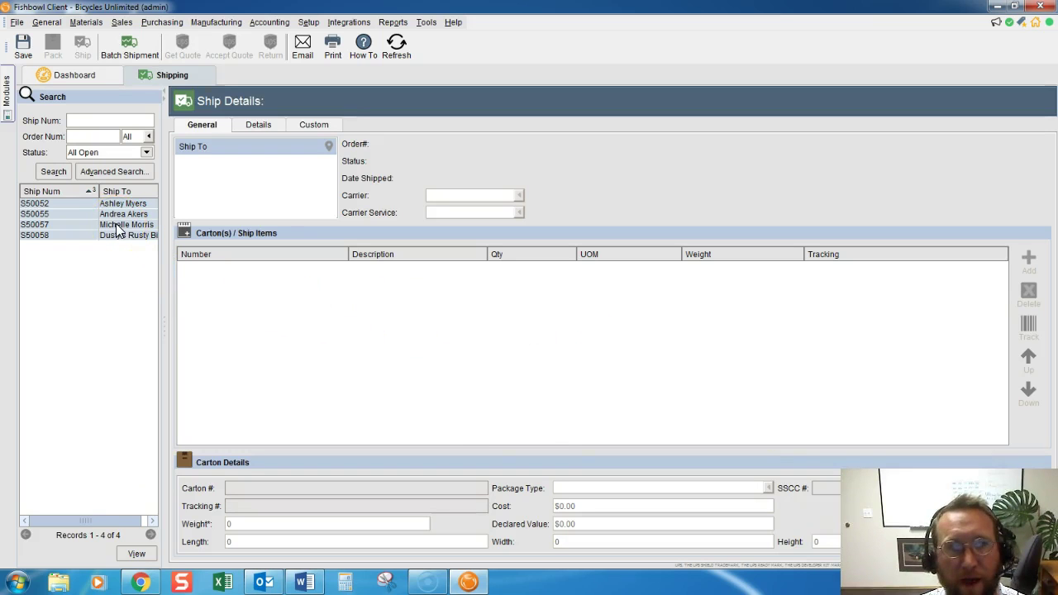
pyautogui.click(145, 277)
pyautogui.moveTo(162, 279); pyautogui.dragTo(285, 299)
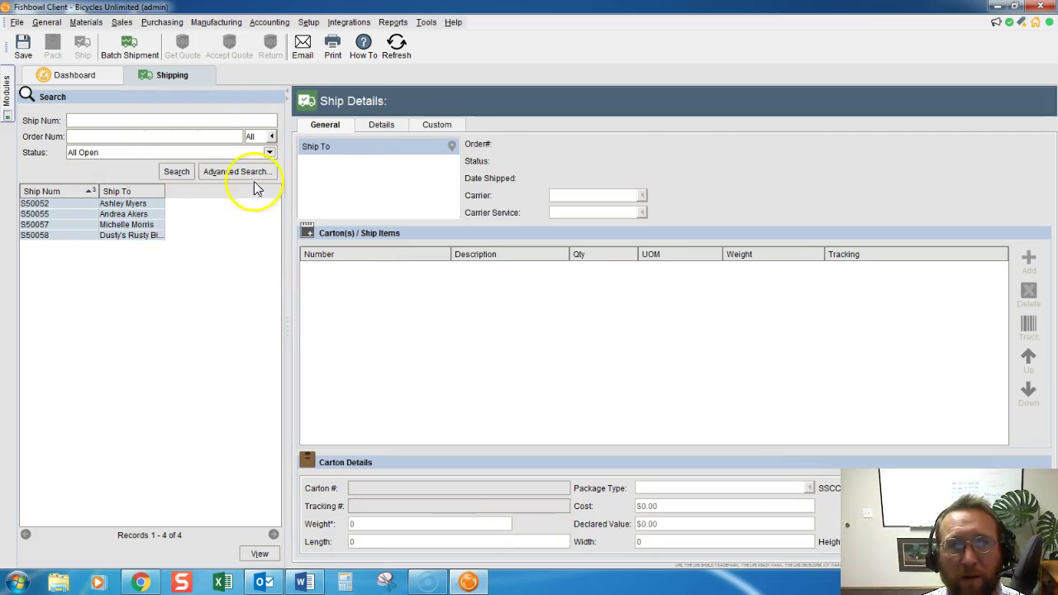
pyautogui.click(426, 25)
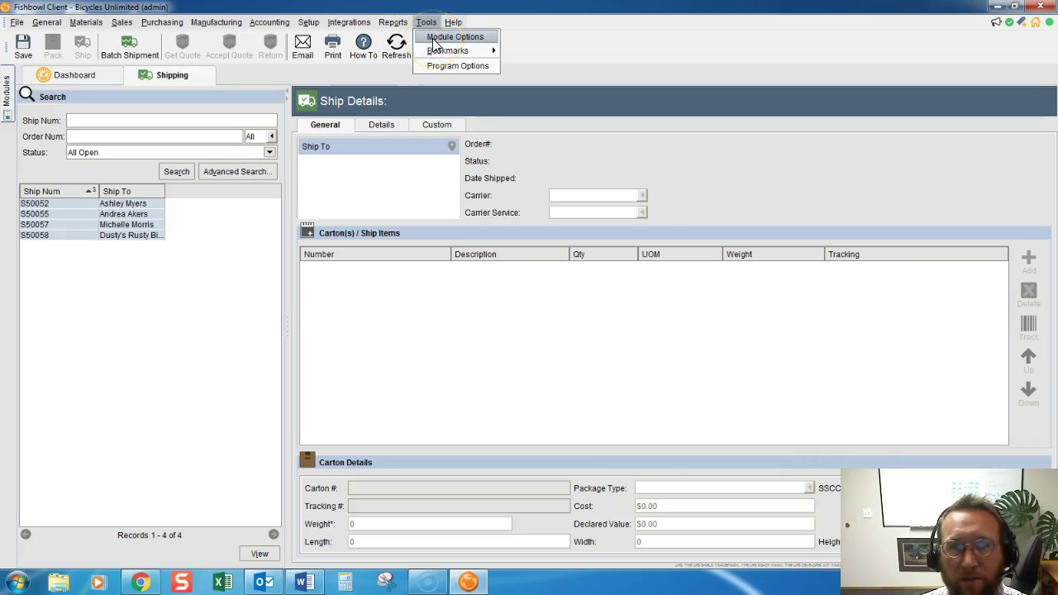
pyautogui.click(435, 43)
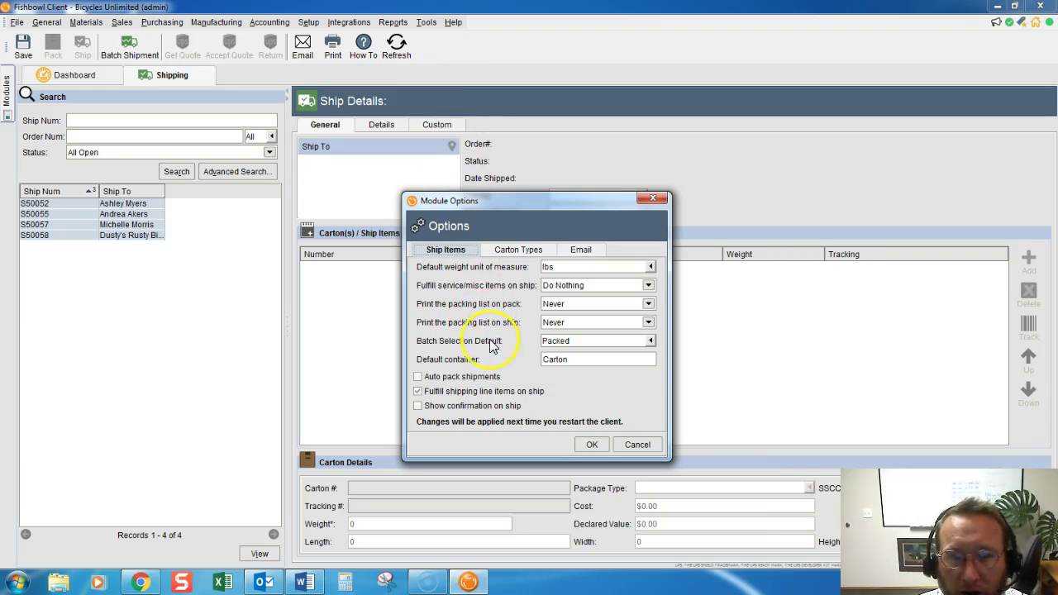
pyautogui.moveTo(420, 382)
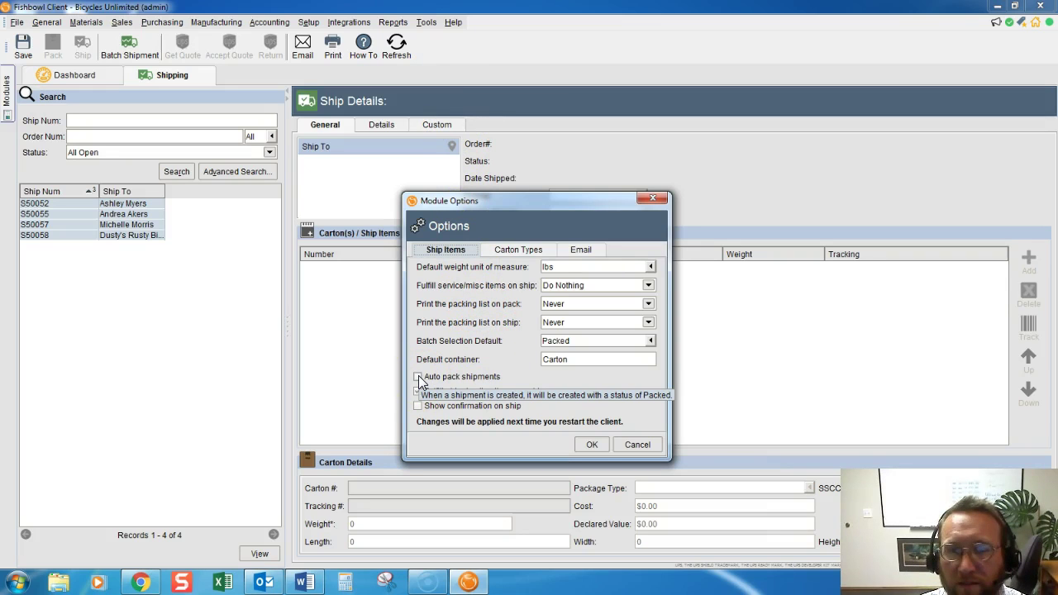
pyautogui.click(603, 445)
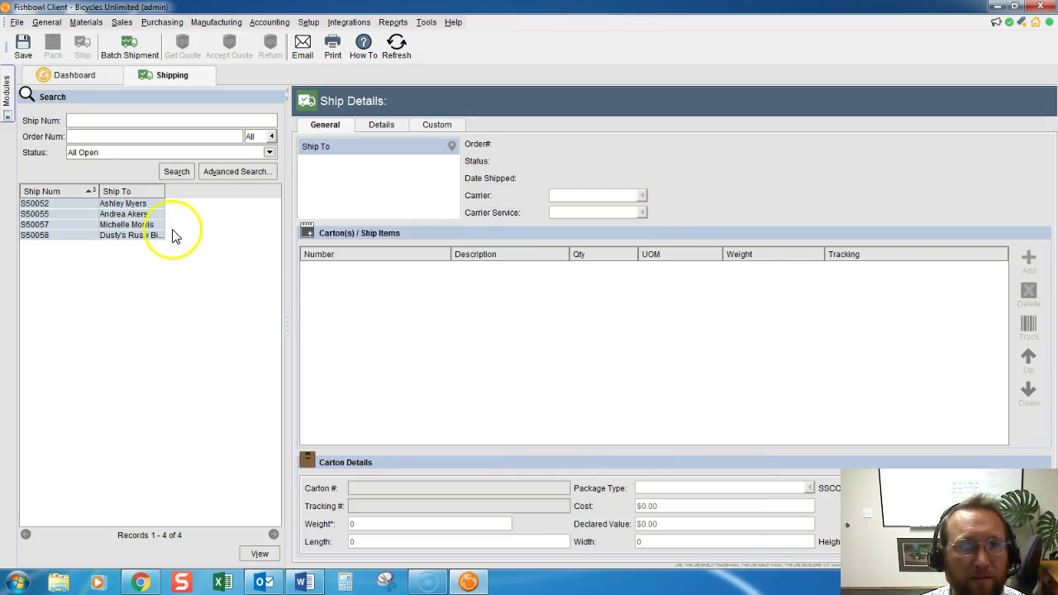
# Step: Add a Status column to the shipment list and select shipment S50052
pyautogui.rightClick(136, 191)
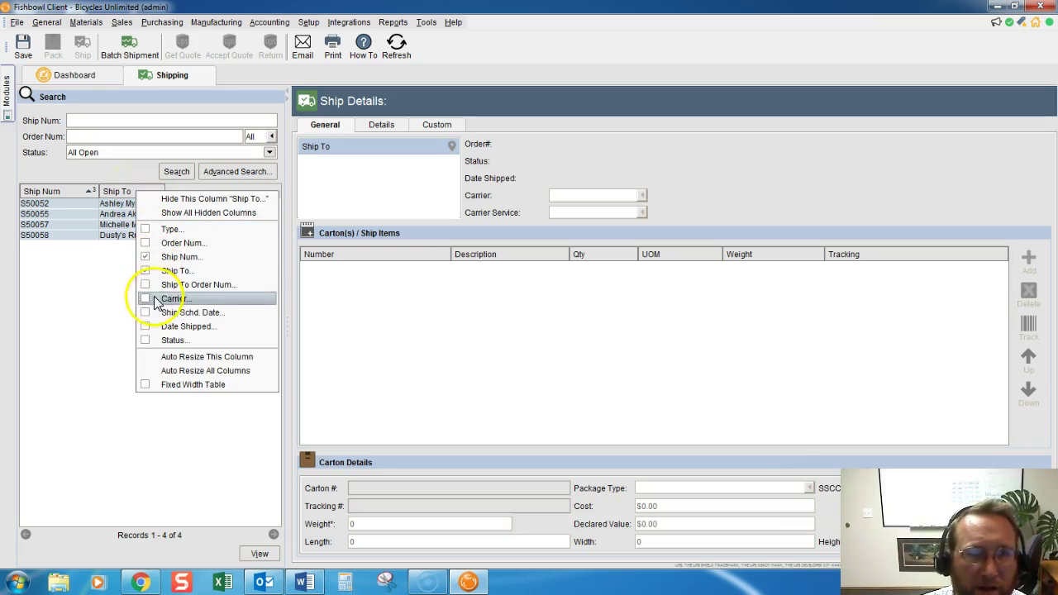
pyautogui.click(150, 340)
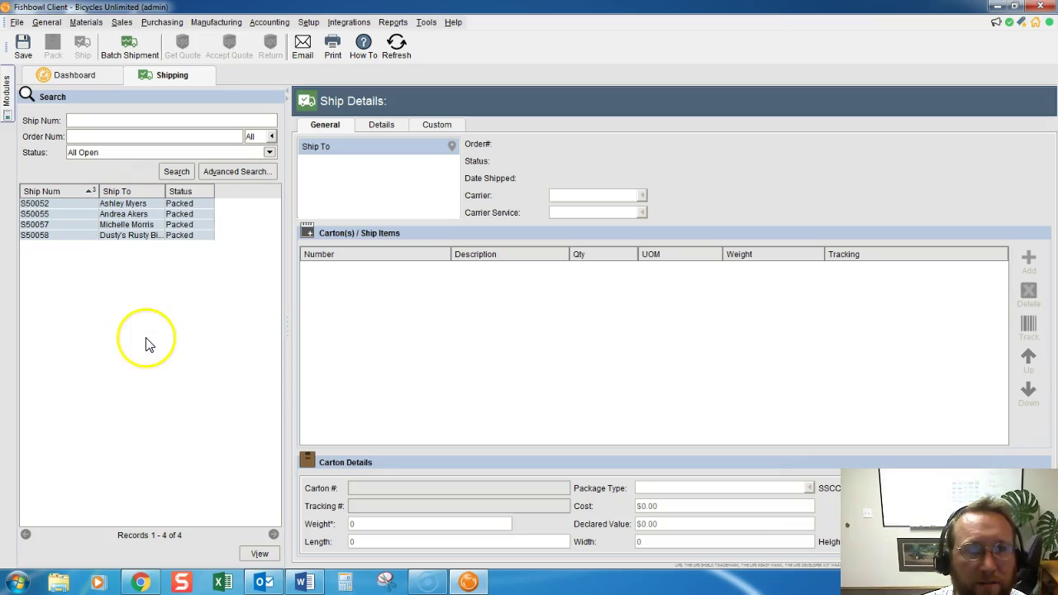
pyautogui.click(119, 204)
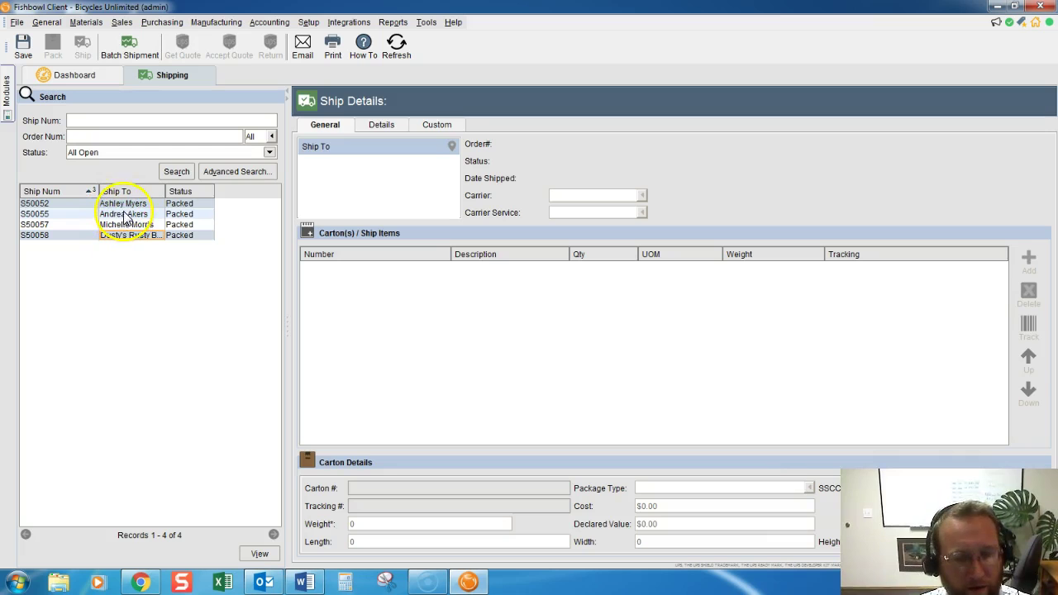
pyautogui.rightClick(129, 219)
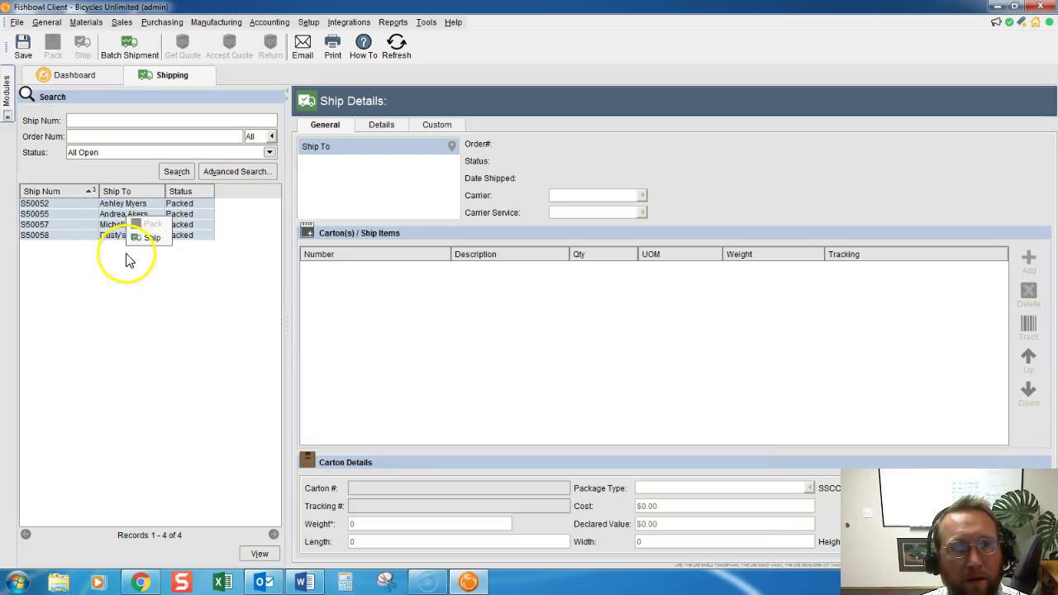
pyautogui.click(101, 207)
pyautogui.click(107, 204)
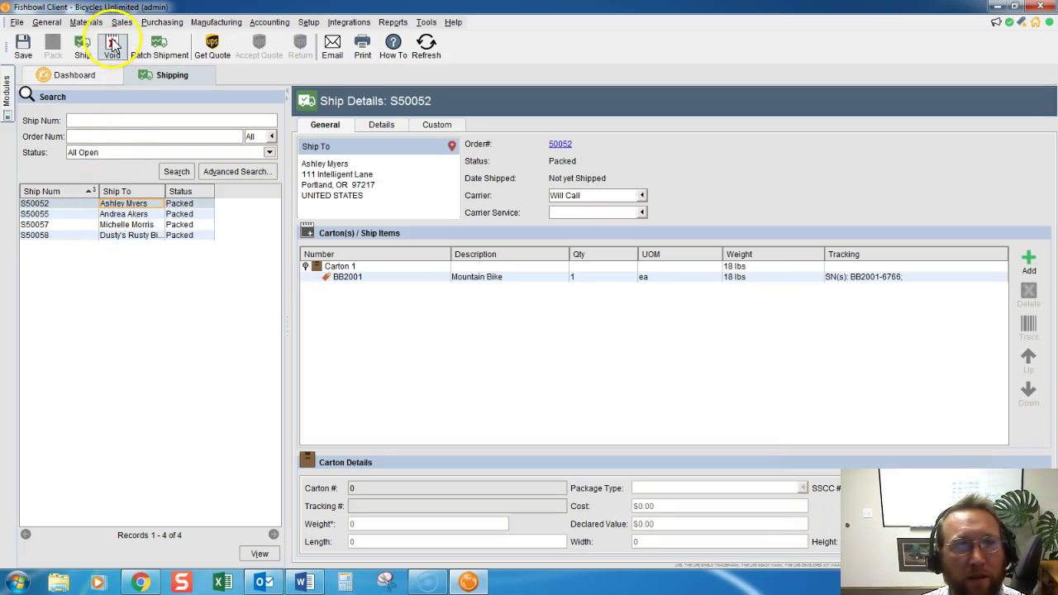
# Step: Void shipments S50052 and S50055 back to Entered, then reselect S50052
pyautogui.click(112, 47)
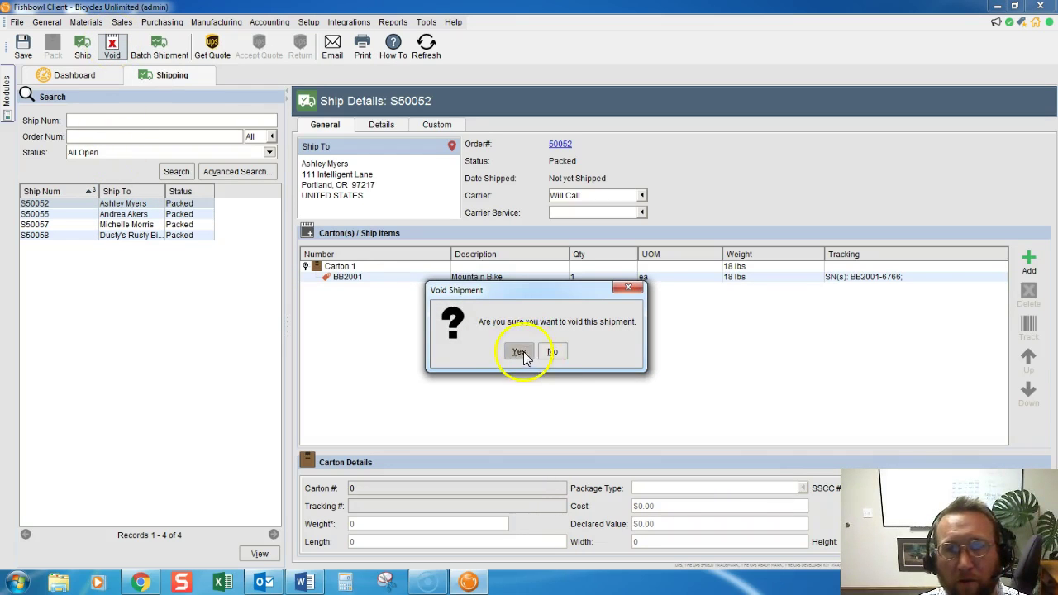
pyautogui.click(519, 351)
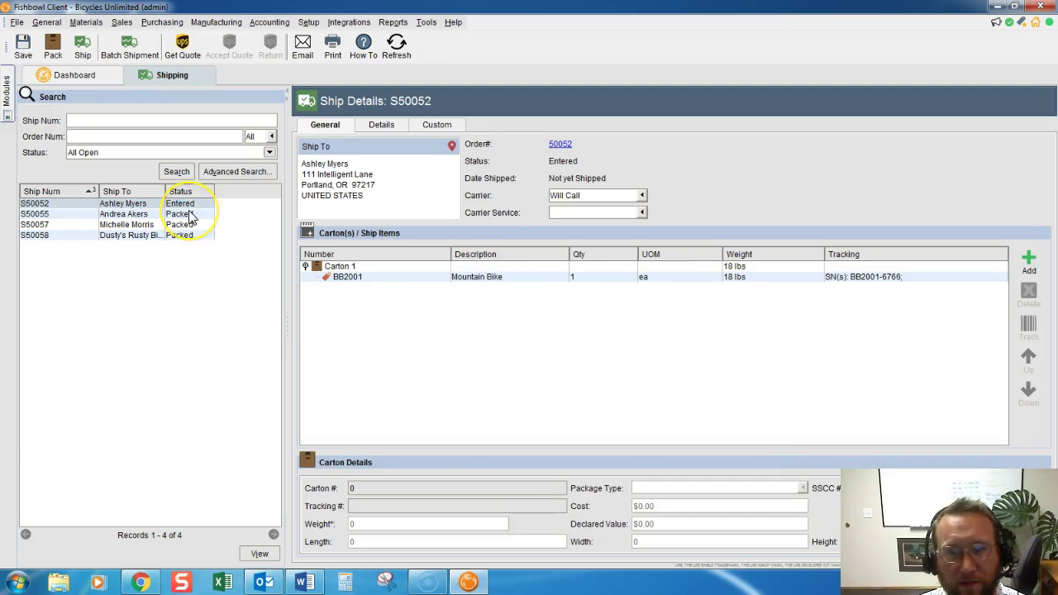
pyautogui.click(139, 218)
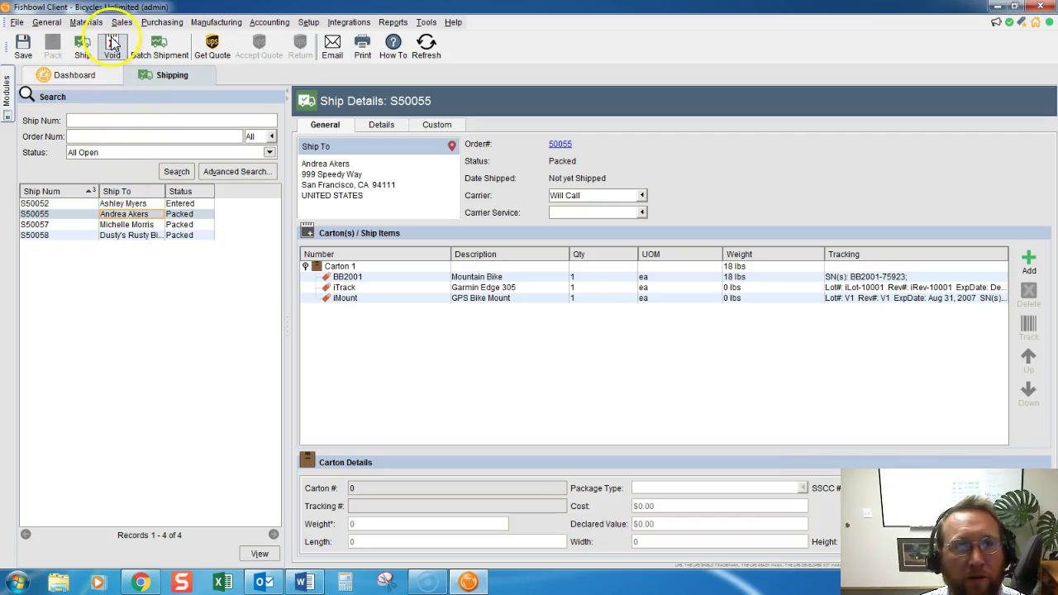
pyautogui.click(112, 45)
pyautogui.click(516, 351)
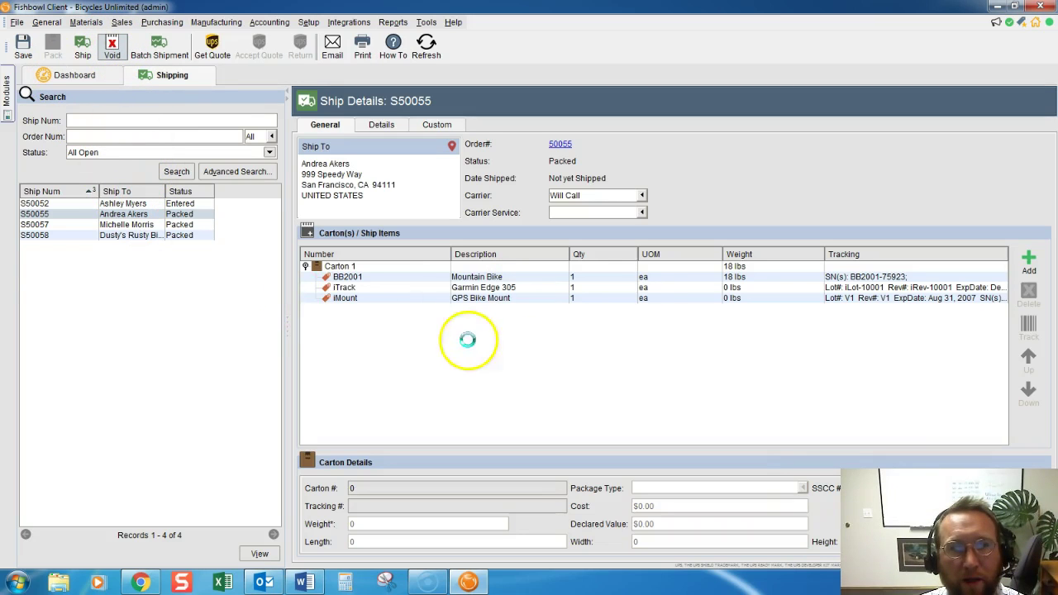
pyautogui.click(118, 205)
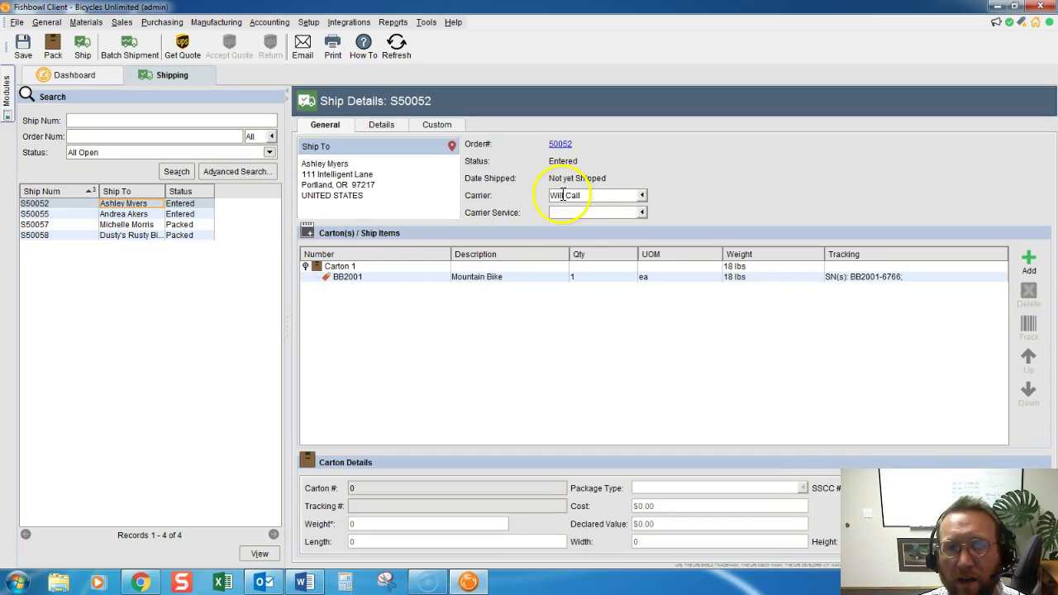
# Step: Set shipment S50052's carrier to UPS
pyautogui.click(594, 195)
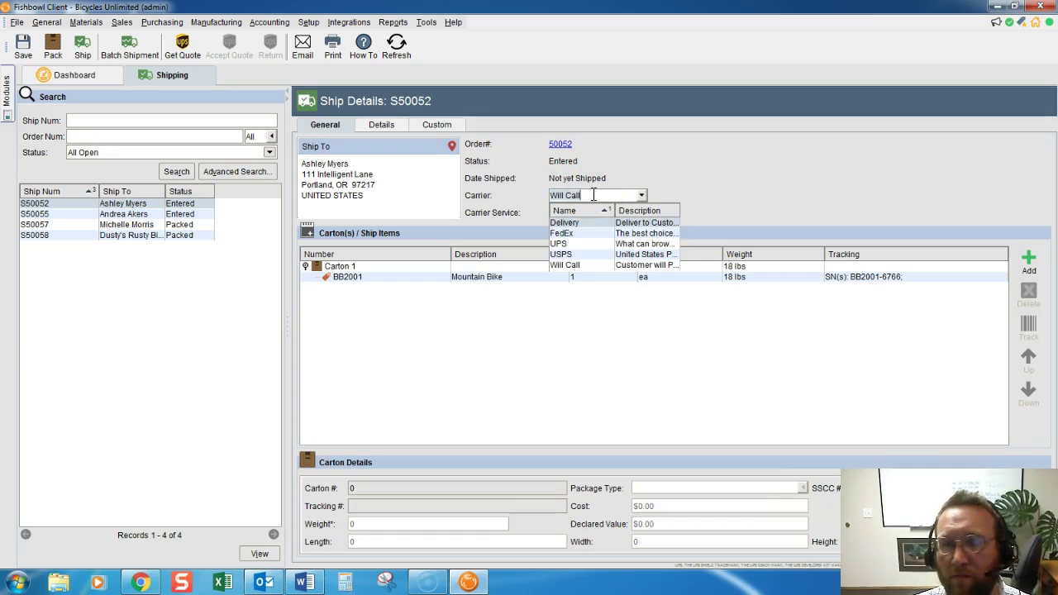
pyautogui.click(571, 243)
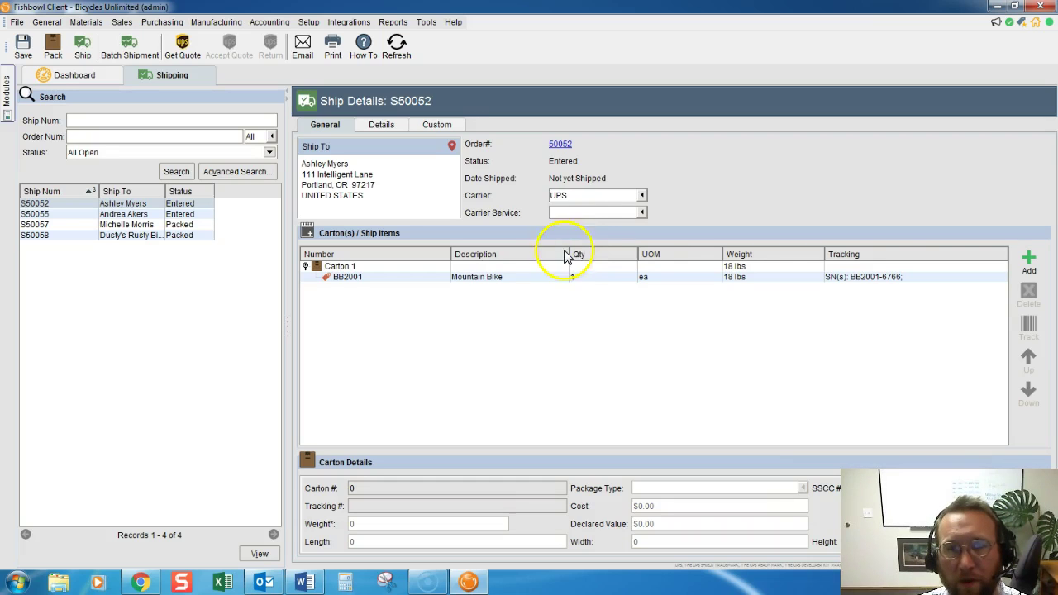
pyautogui.click(477, 292)
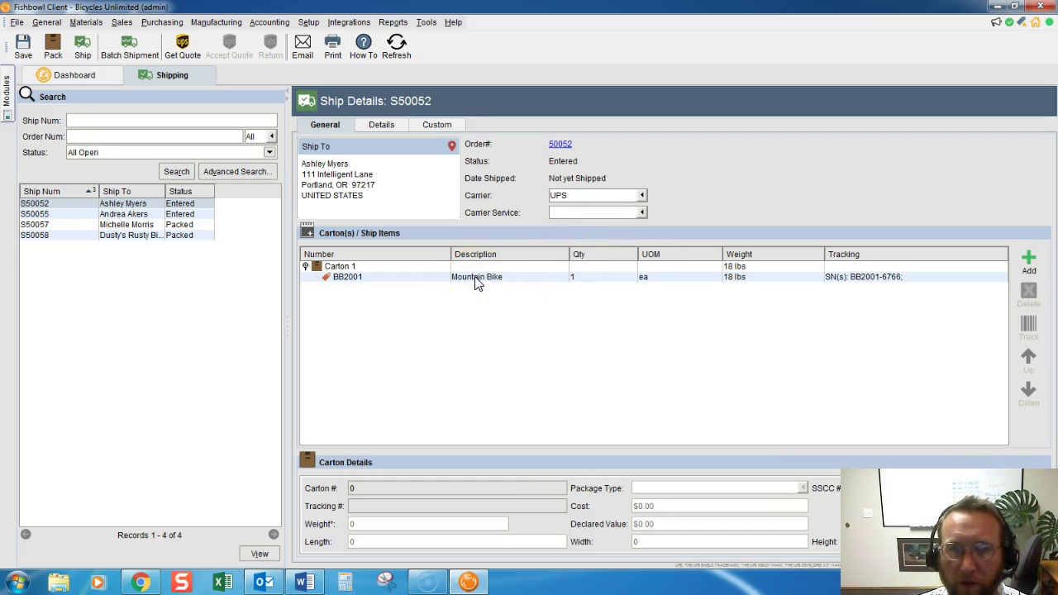
pyautogui.click(478, 280)
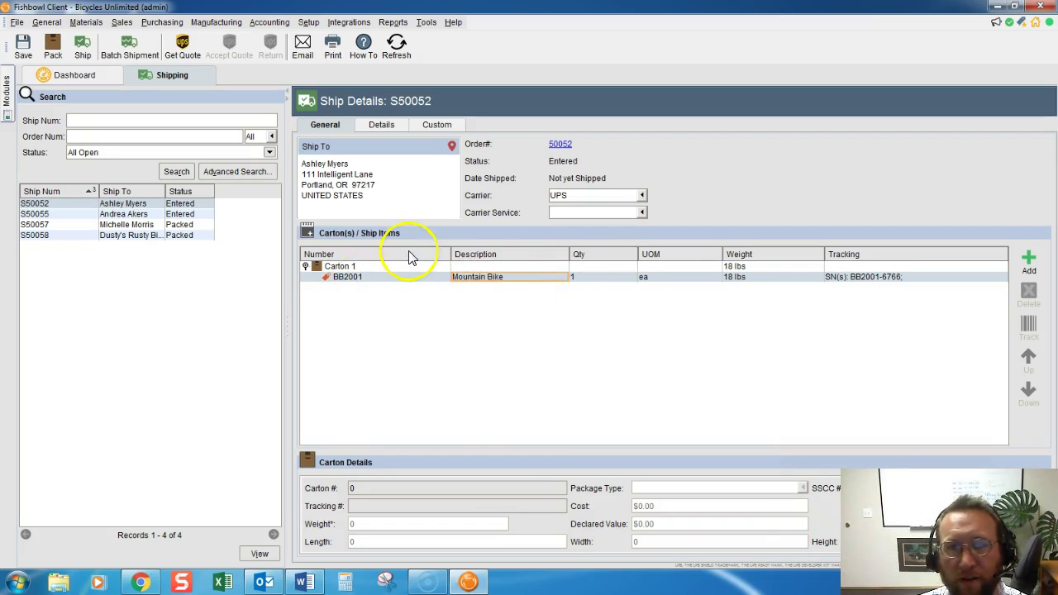
pyautogui.click(384, 124)
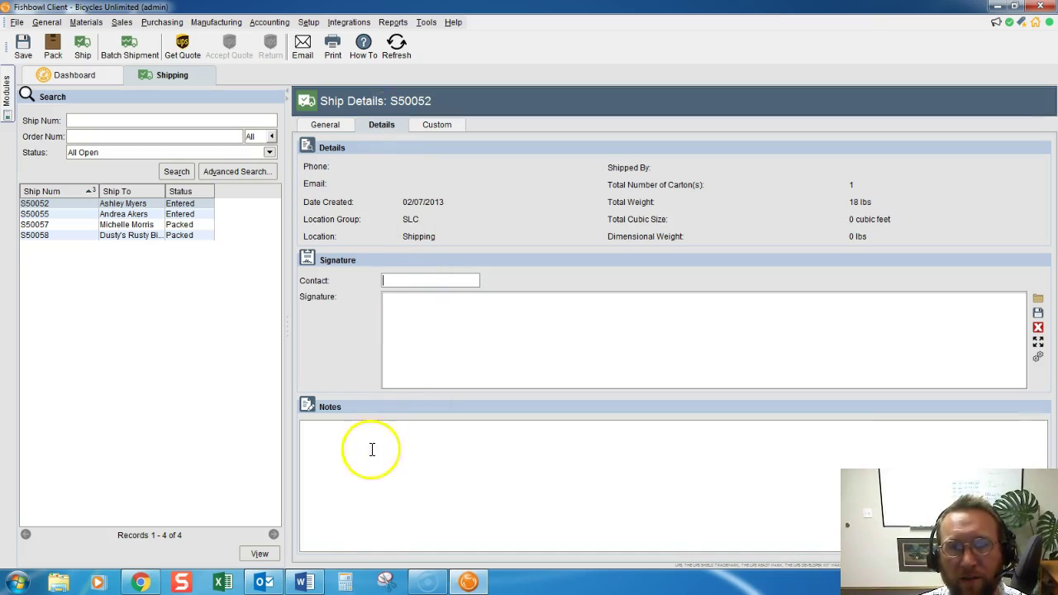
pyautogui.click(323, 125)
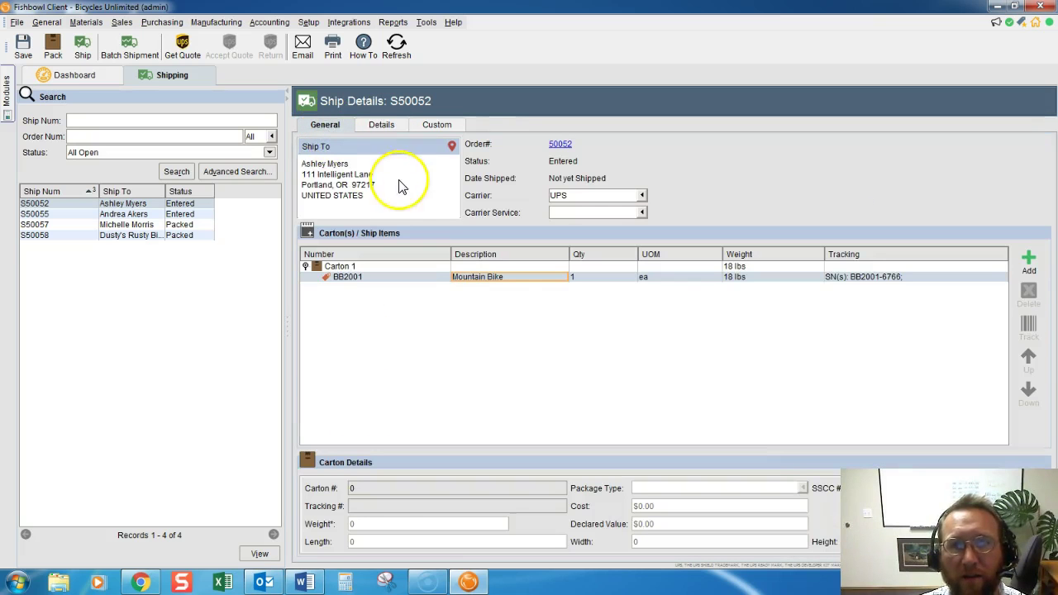
# Step: Choose Next Day Air service and check Carton 1's 18 lbs weight
pyautogui.click(643, 214)
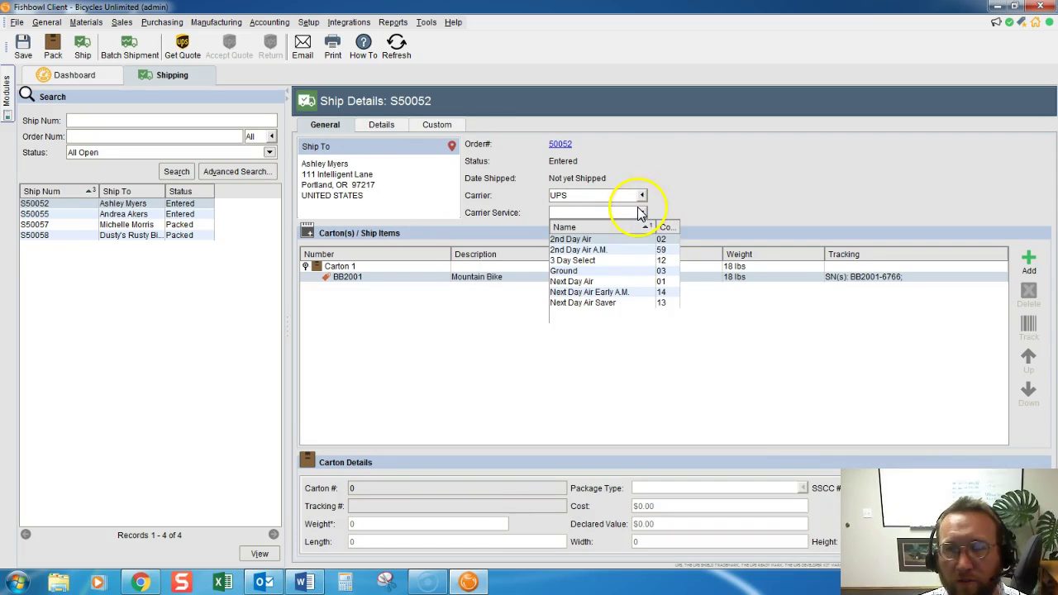
pyautogui.click(571, 283)
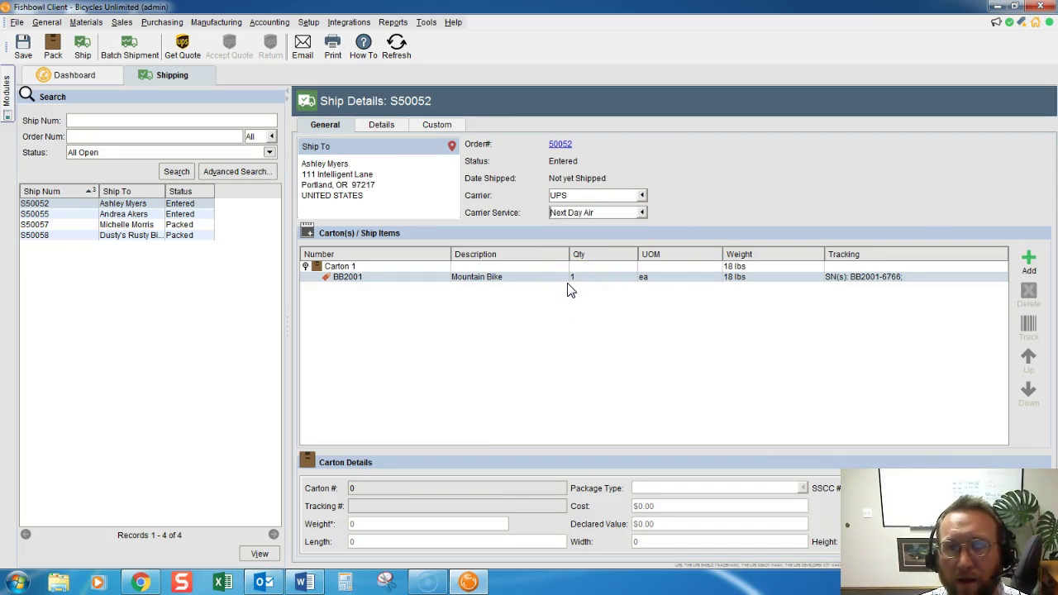
pyautogui.click(577, 286)
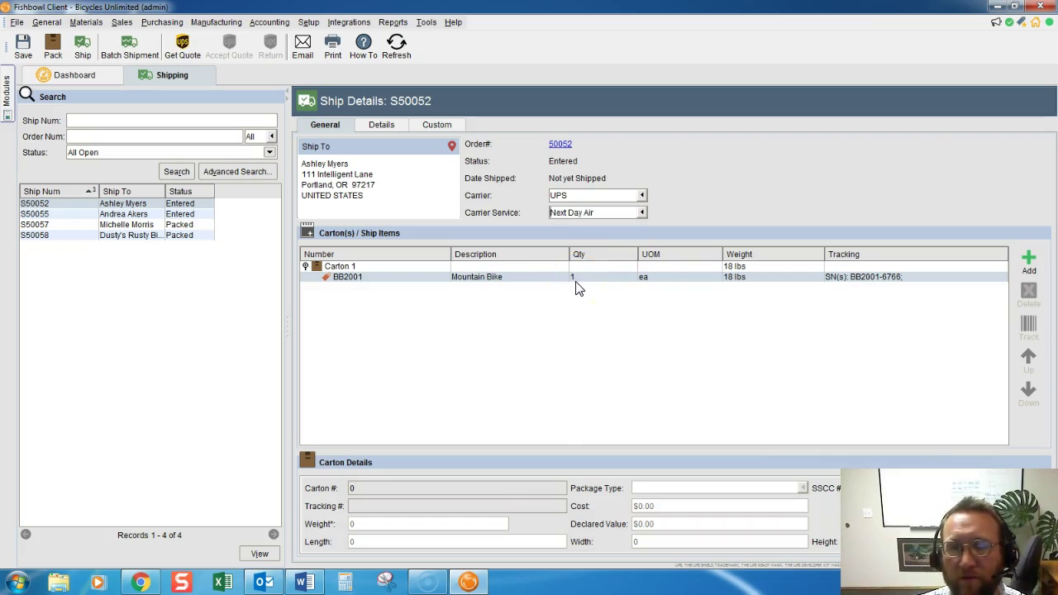
pyautogui.click(578, 334)
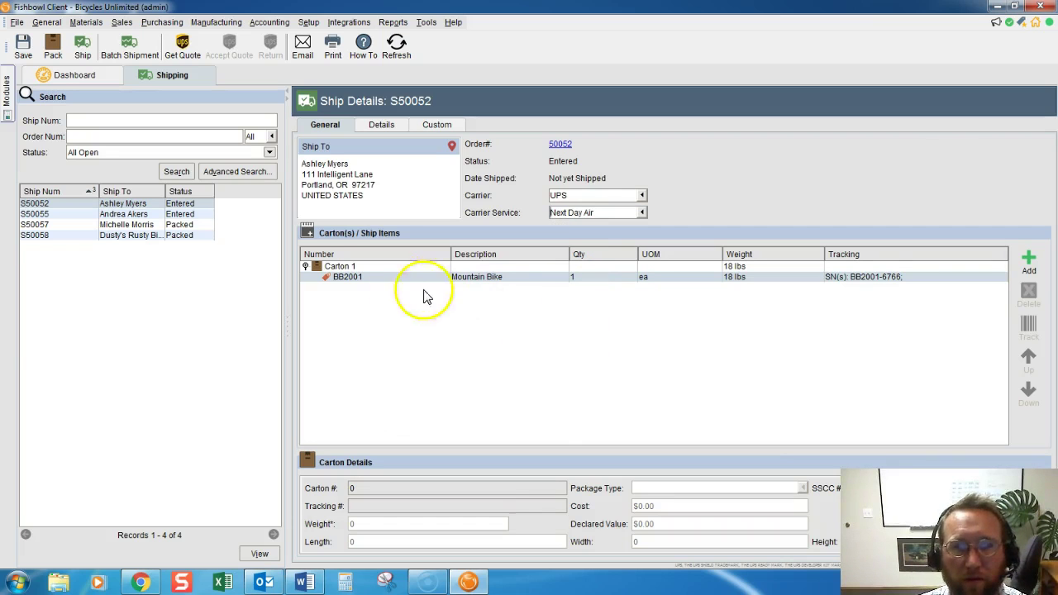
pyautogui.click(337, 266)
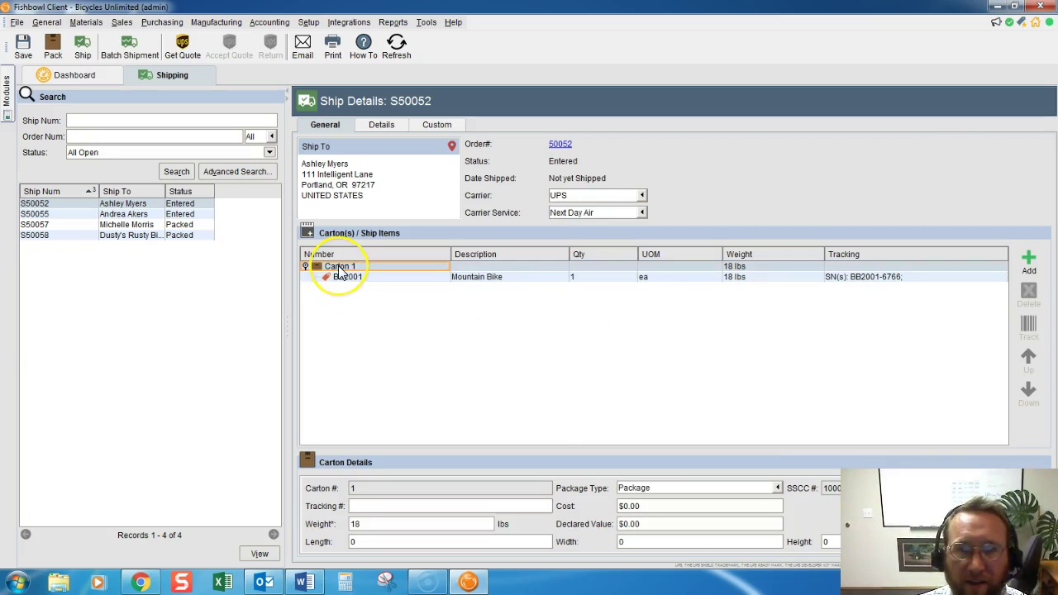
pyautogui.click(387, 524)
pyautogui.press('Tab')
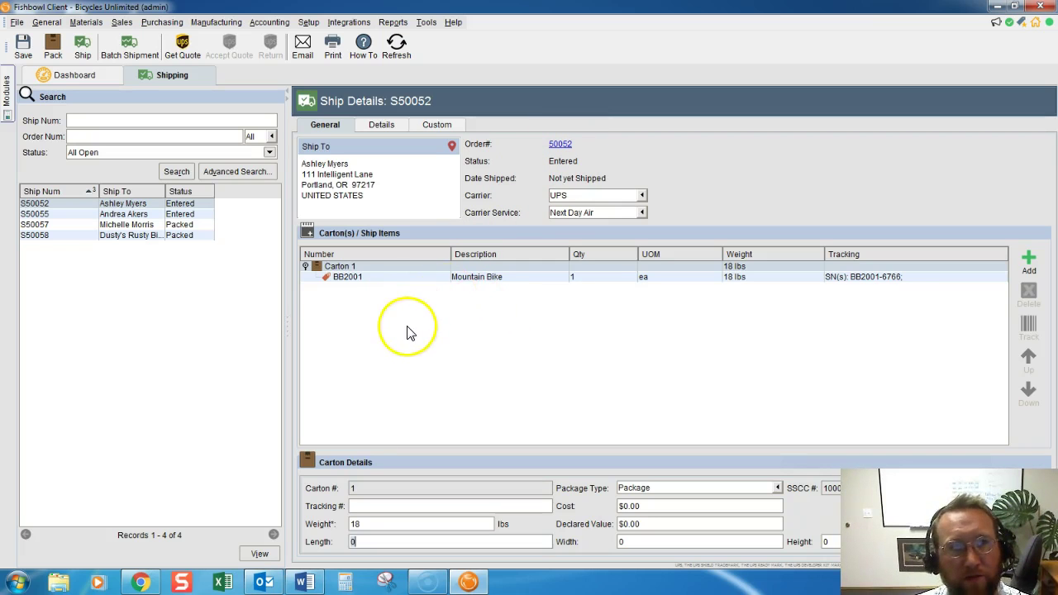
# Step: Pack shipment S50052, then switch to shipment S50055
pyautogui.click(52, 45)
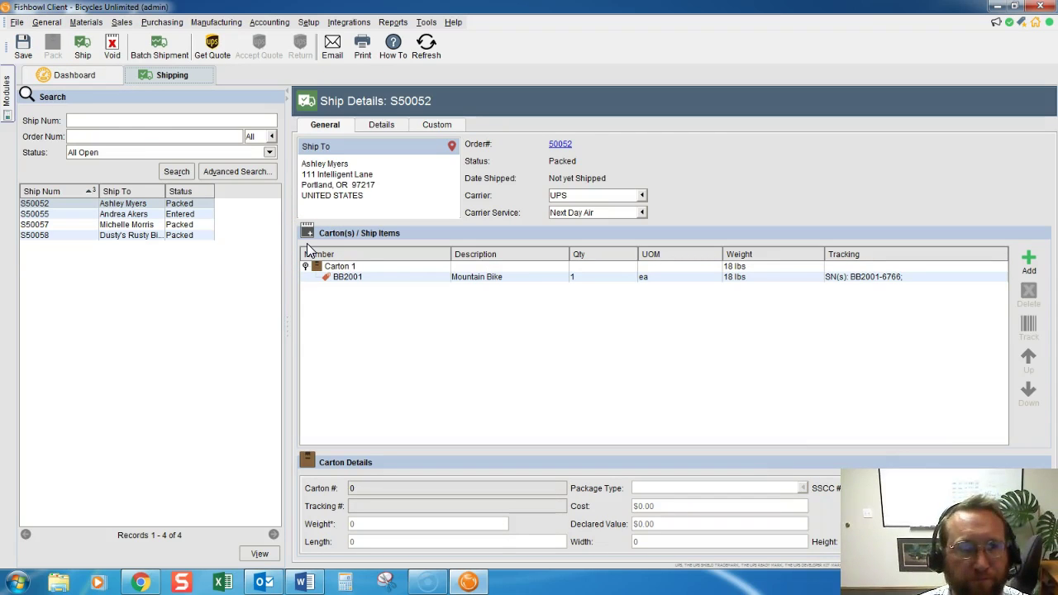
pyautogui.click(109, 214)
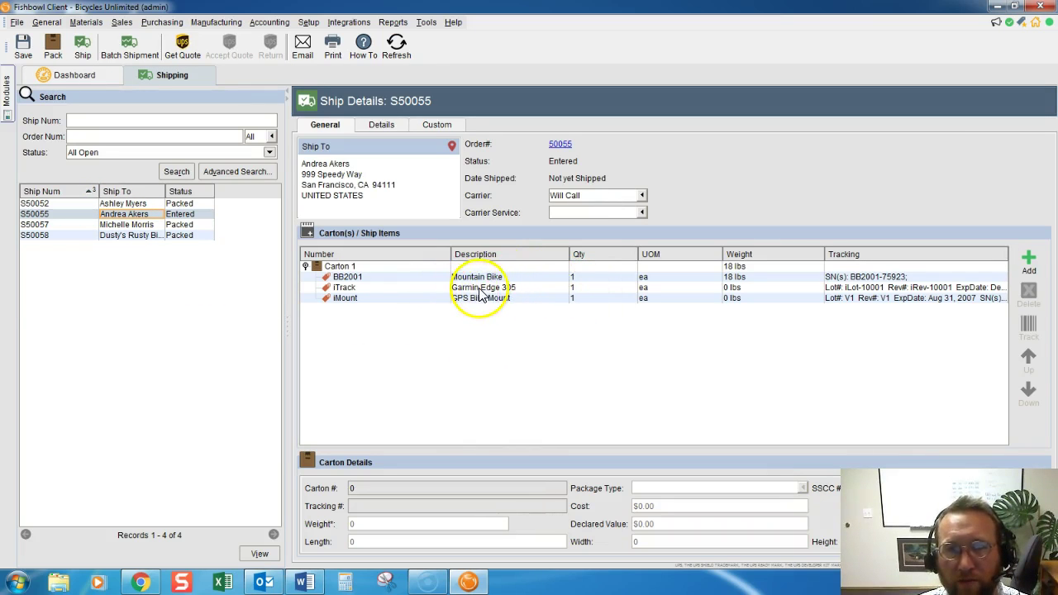
# Step: Select the GPS Bike Mount line and start adding 1 new carton
pyautogui.click(464, 288)
pyautogui.click(480, 299)
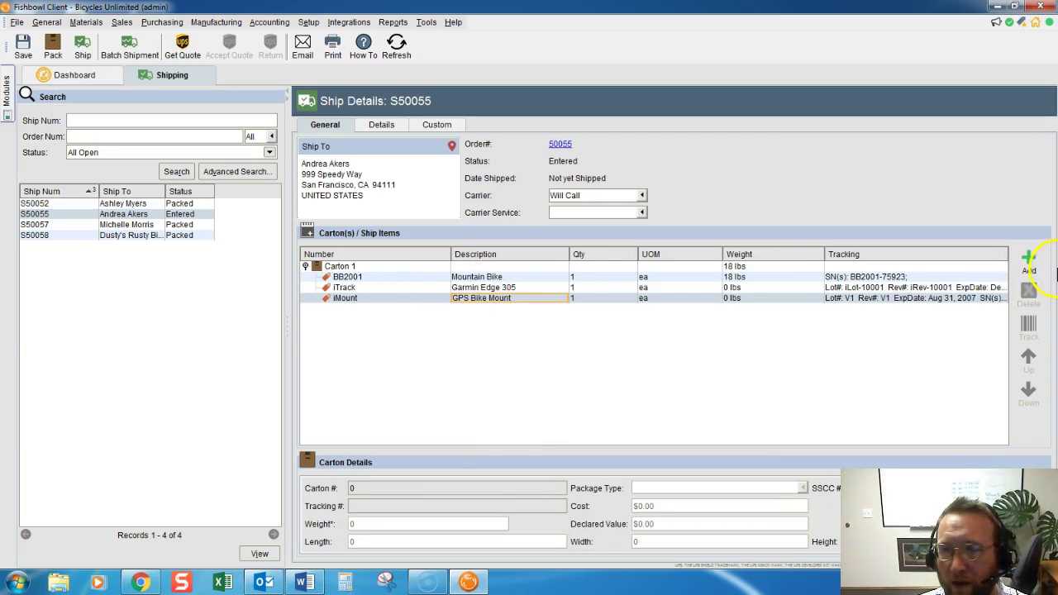
pyautogui.click(1030, 263)
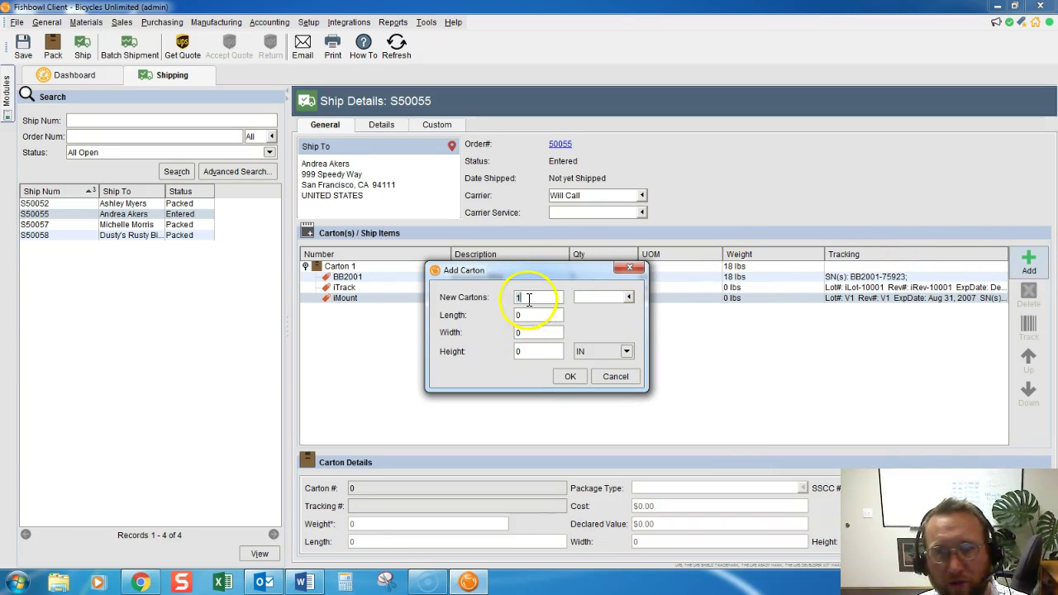
pyautogui.press('BackSpace')
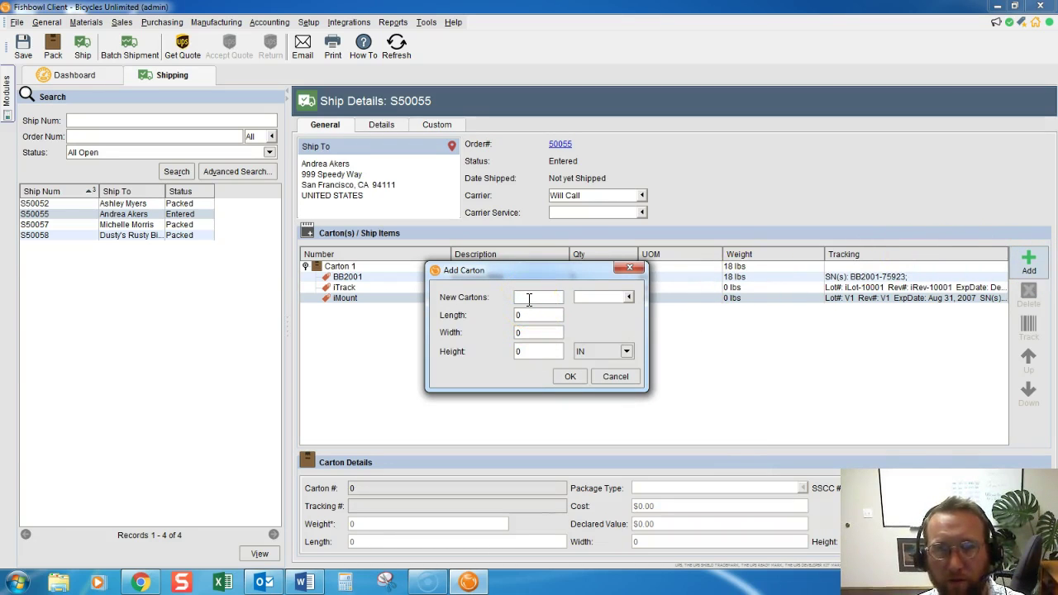
pyautogui.write('1')
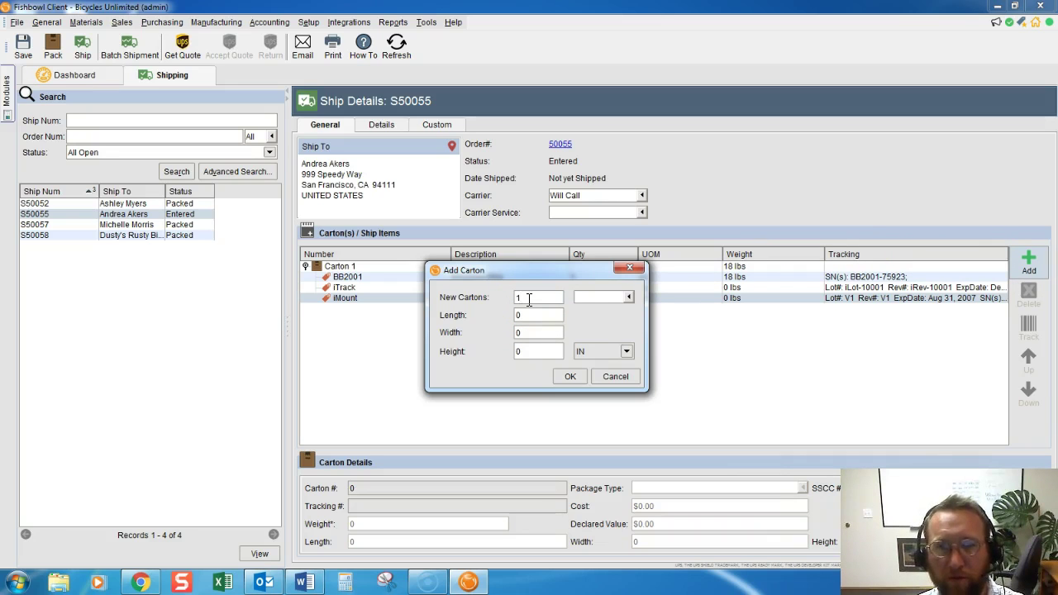
pyautogui.click(629, 298)
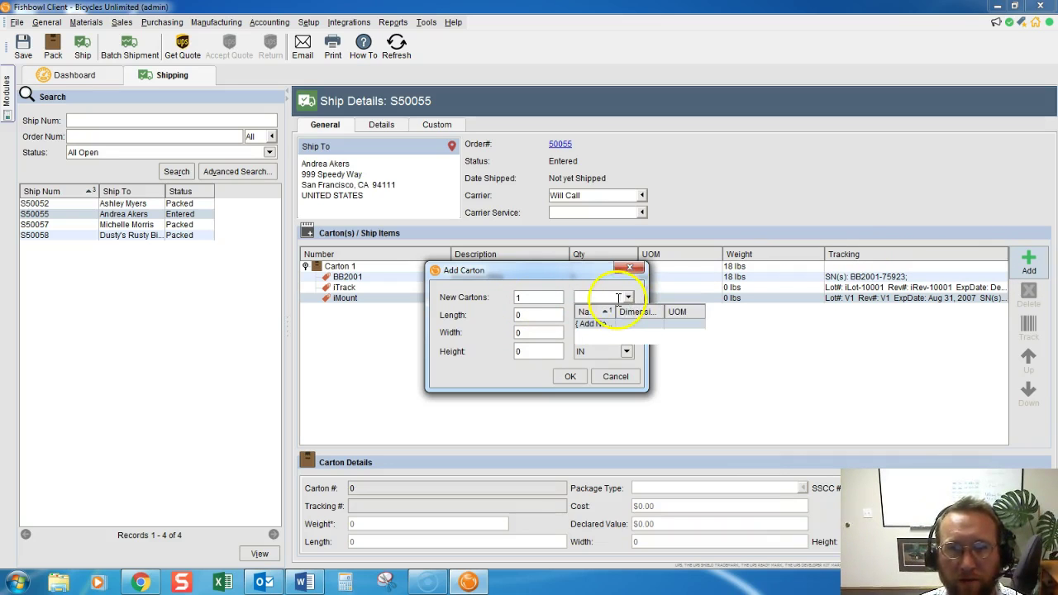
pyautogui.click(539, 316)
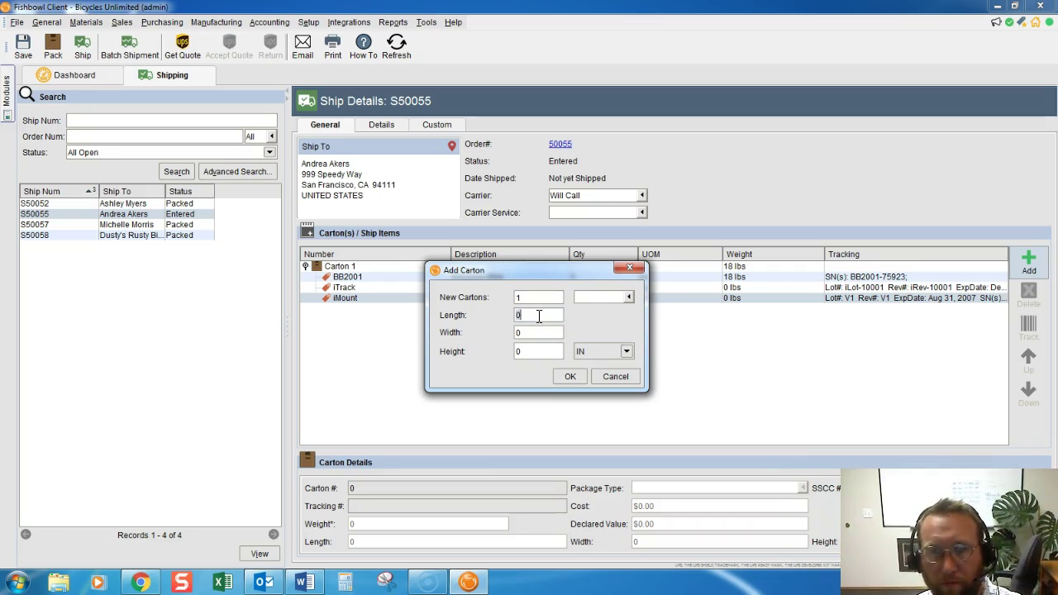
# Step: Size the new carton 12 × 12 × 12 inches
pyautogui.press('BackSpace')
pyautogui.write('12')
pyautogui.click(532, 330)
pyautogui.press('BackSpace')
pyautogui.write('12')
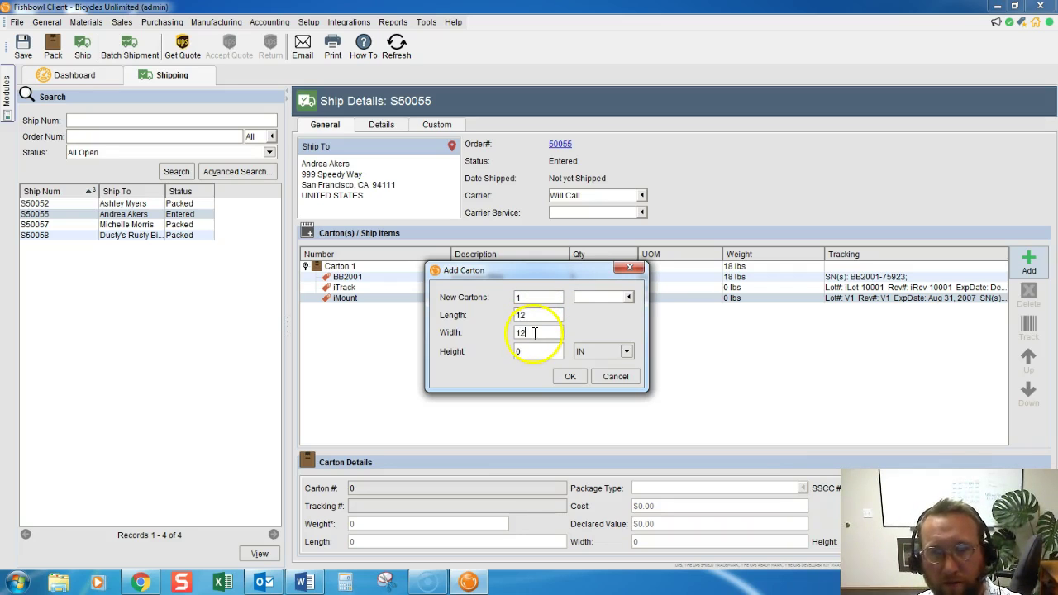
pyautogui.click(529, 351)
pyautogui.press('BackSpace')
pyautogui.write('12')
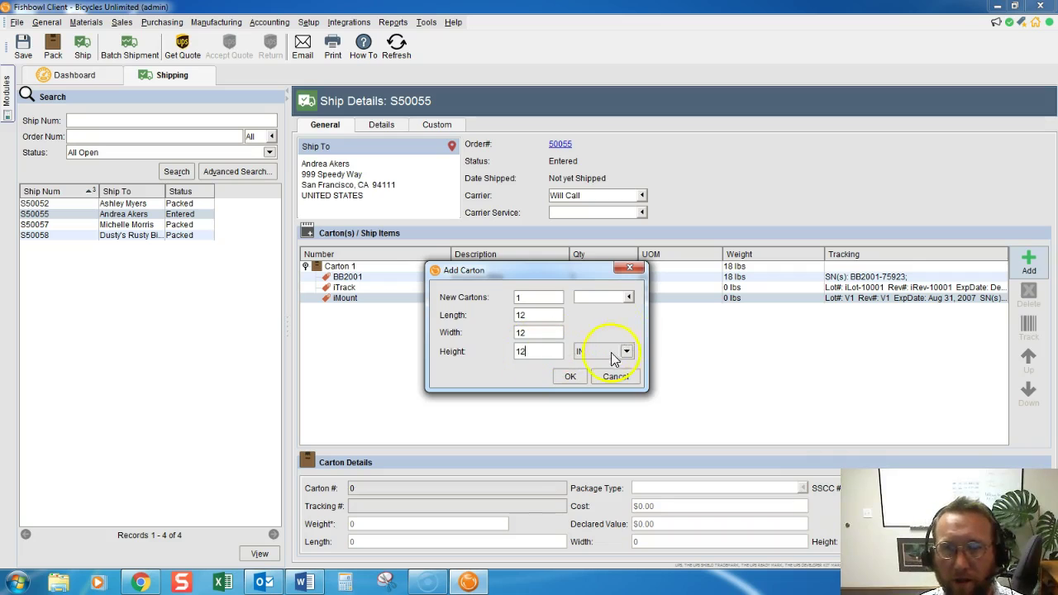
pyautogui.click(630, 297)
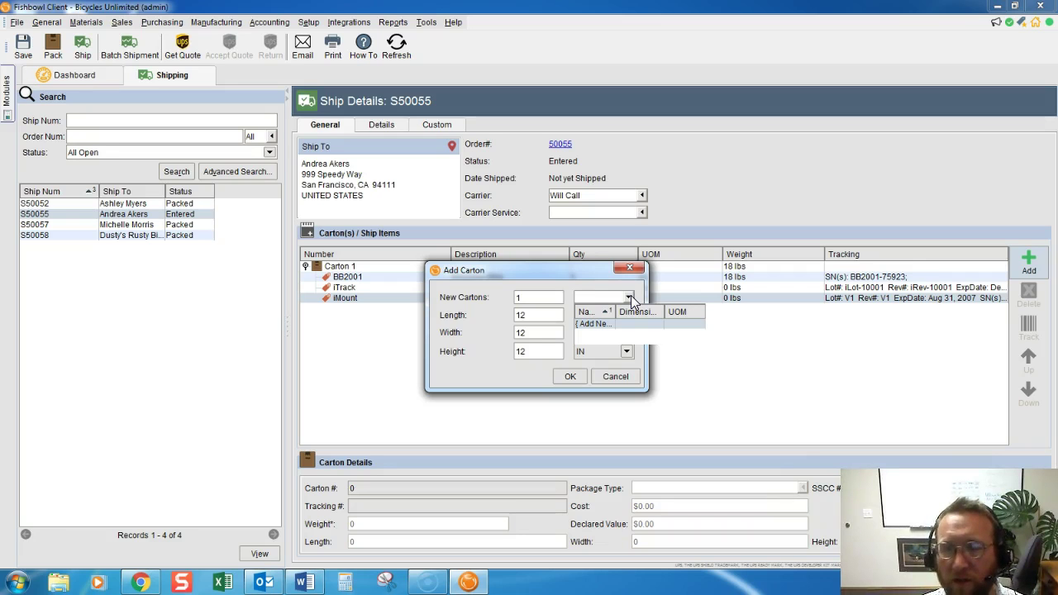
# Step: Define a new carton type named 5x5 measuring 5 × 5 × 5 inches
pyautogui.click(603, 319)
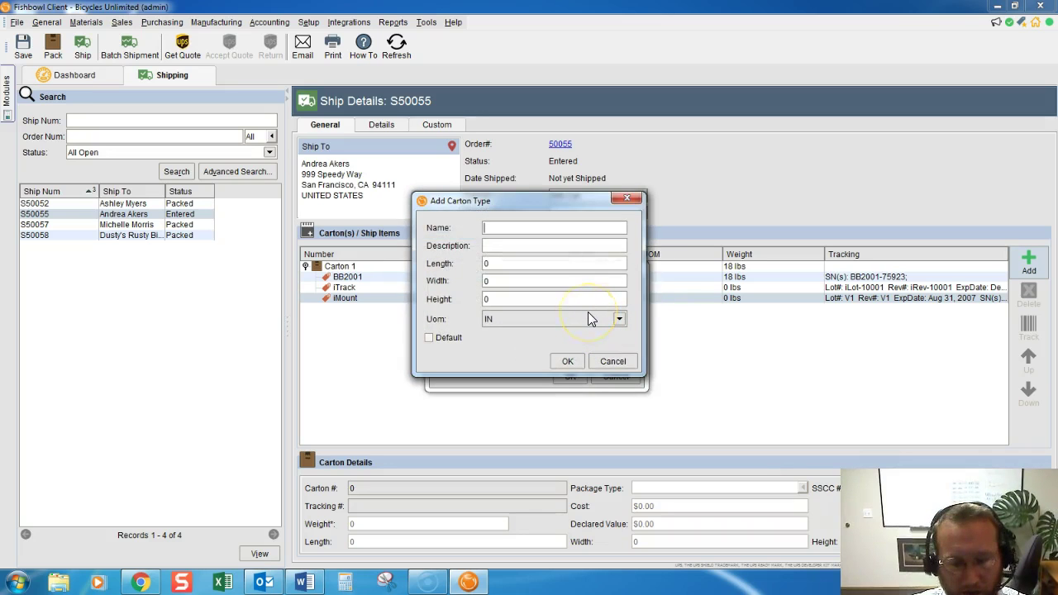
pyautogui.write('5x5')
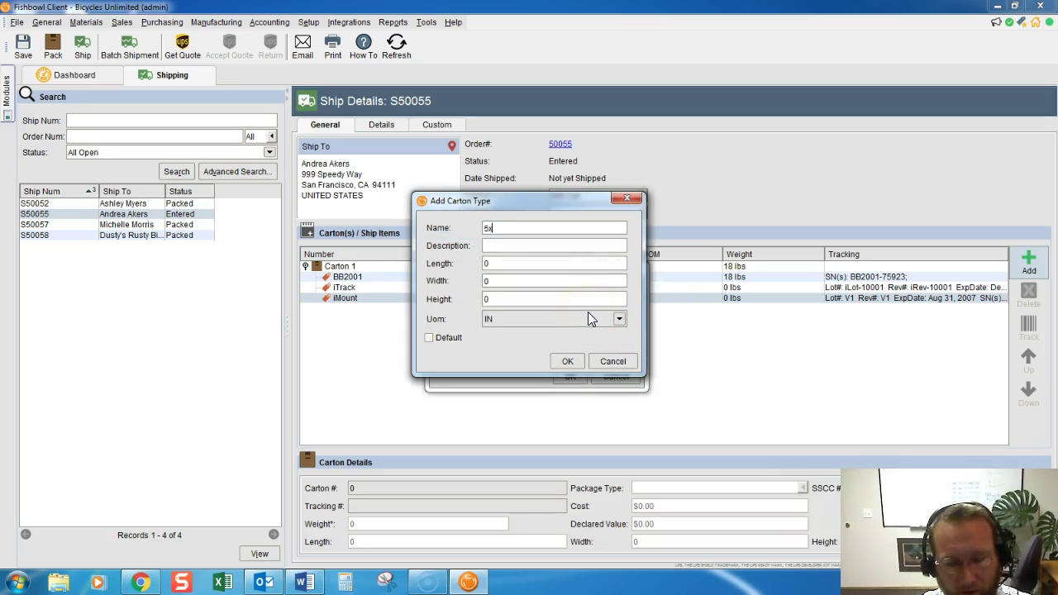
pyautogui.click(540, 263)
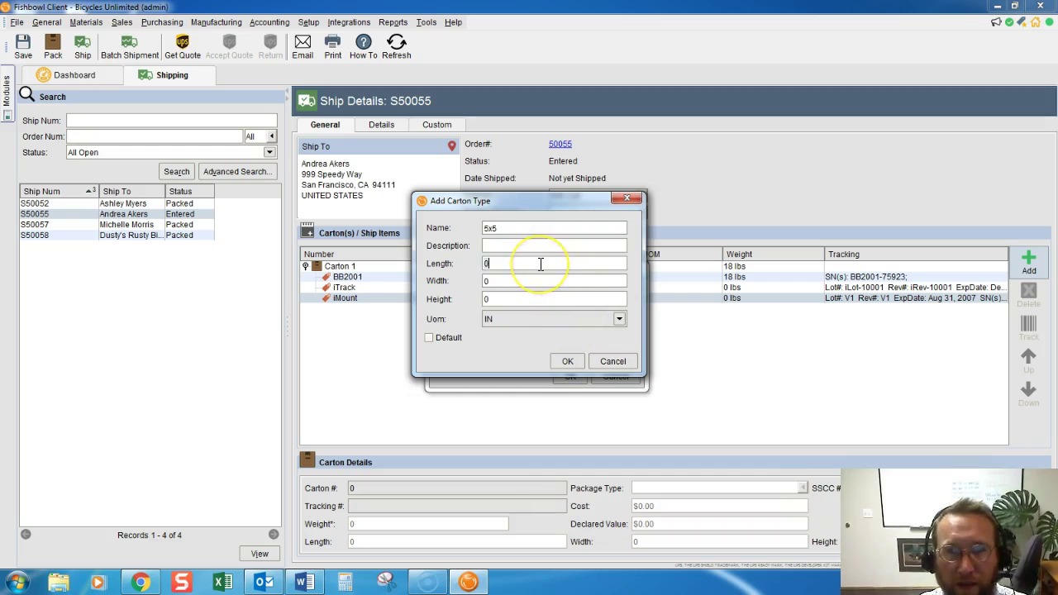
pyautogui.write('5')
pyautogui.press('Tab')
pyautogui.write('5')
pyautogui.press('Tab')
pyautogui.write('5')
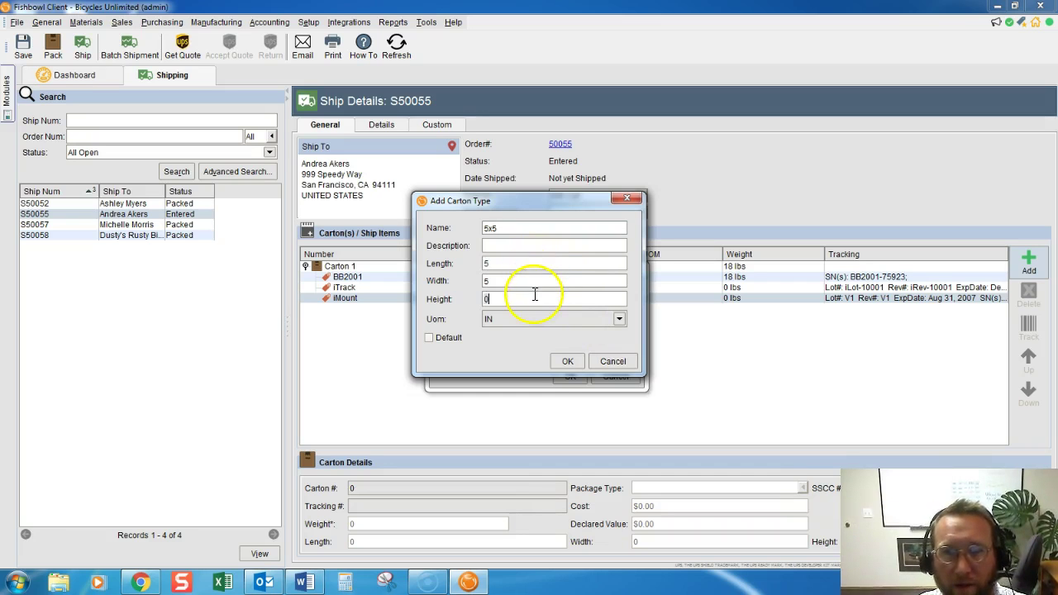
pyautogui.click(568, 361)
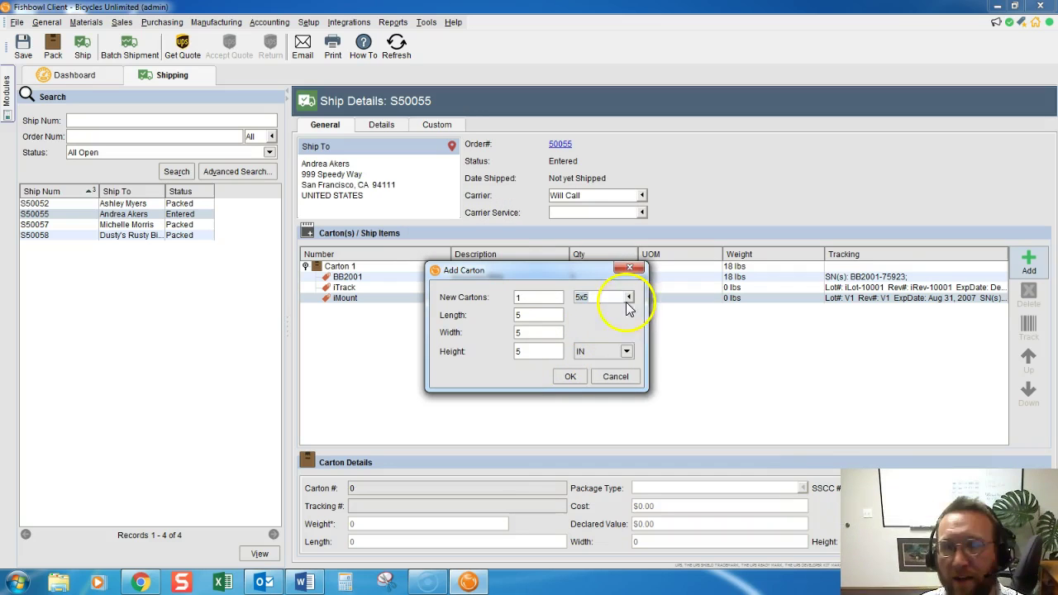
# Step: Add Carton 2 and move the iTrack item down into it with the mount
pyautogui.click(570, 376)
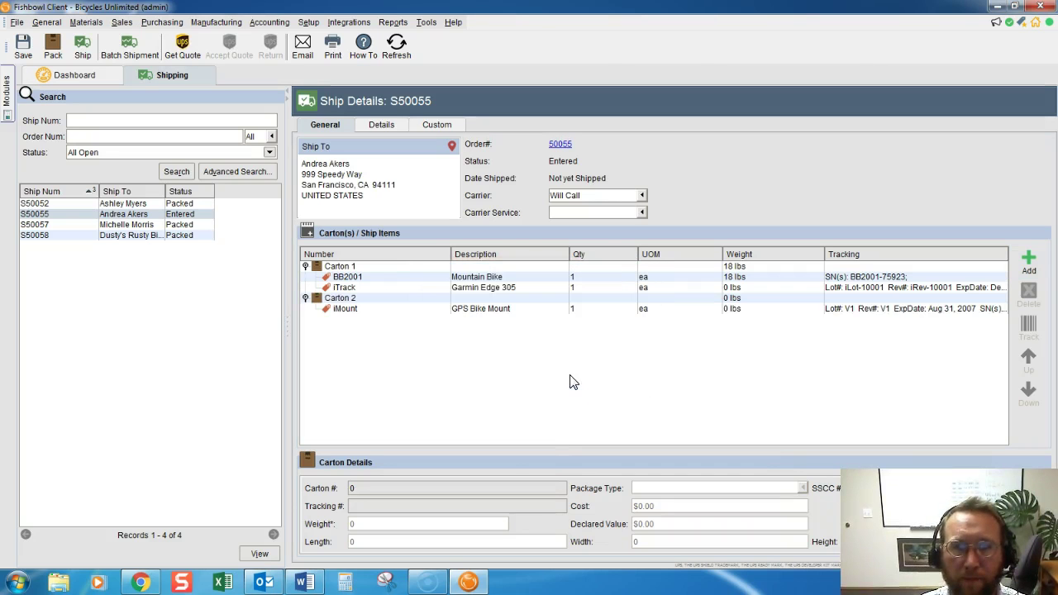
pyautogui.click(351, 289)
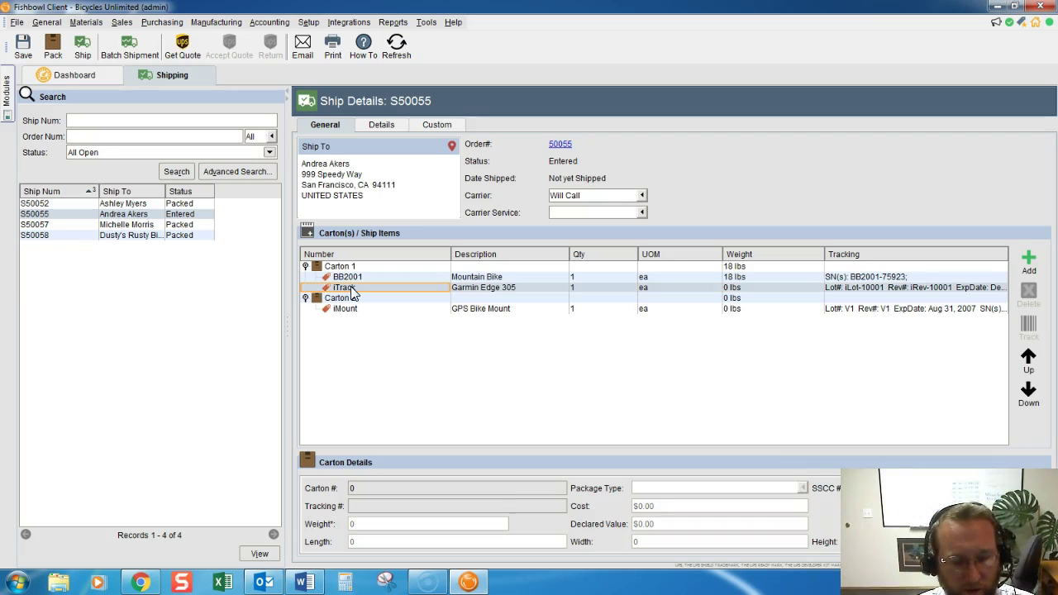
pyautogui.rightClick(352, 293)
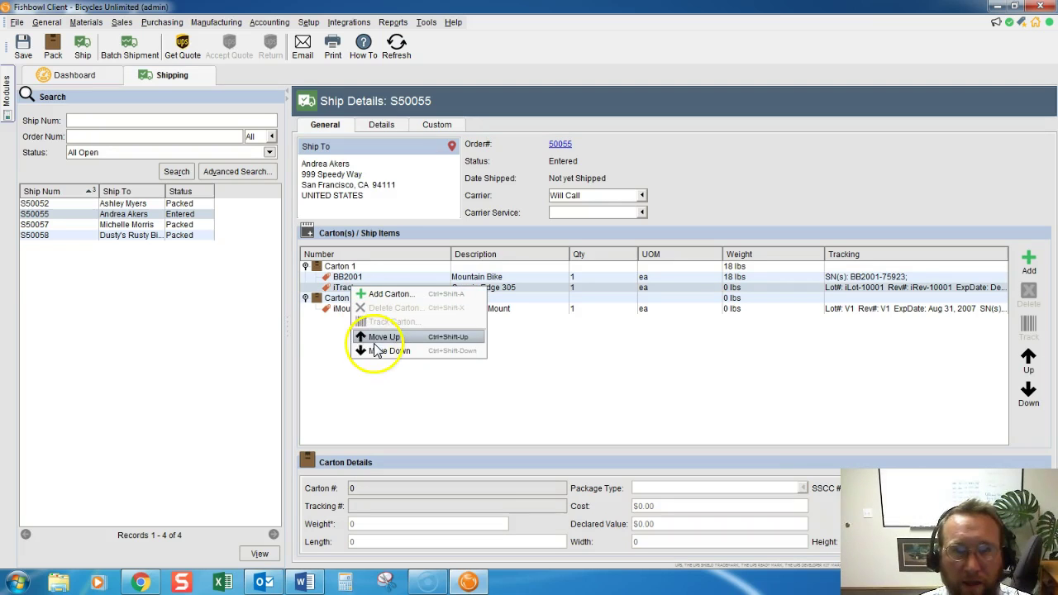
pyautogui.click(368, 350)
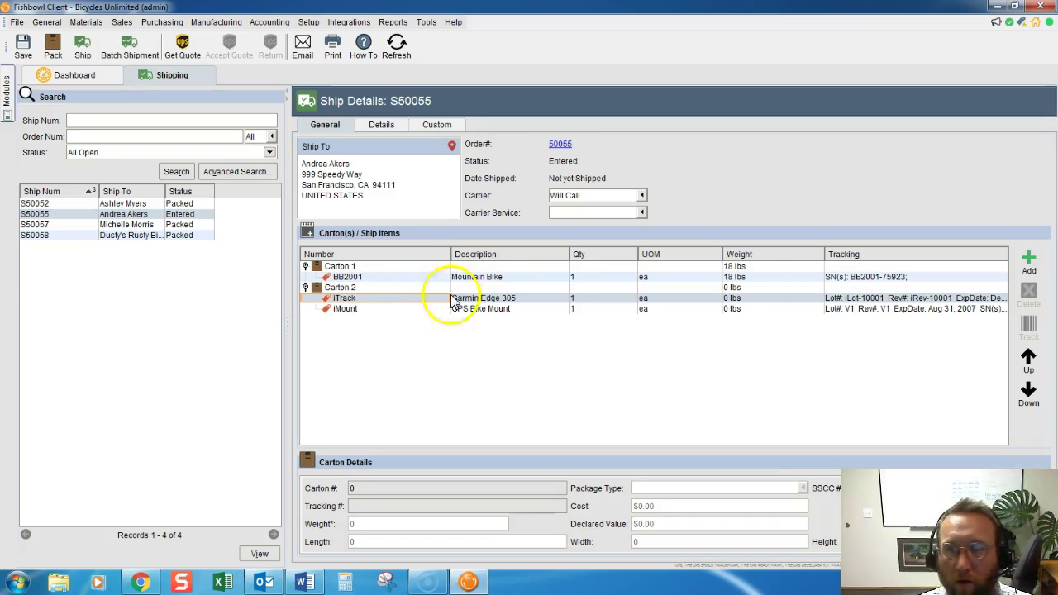
pyautogui.click(1030, 372)
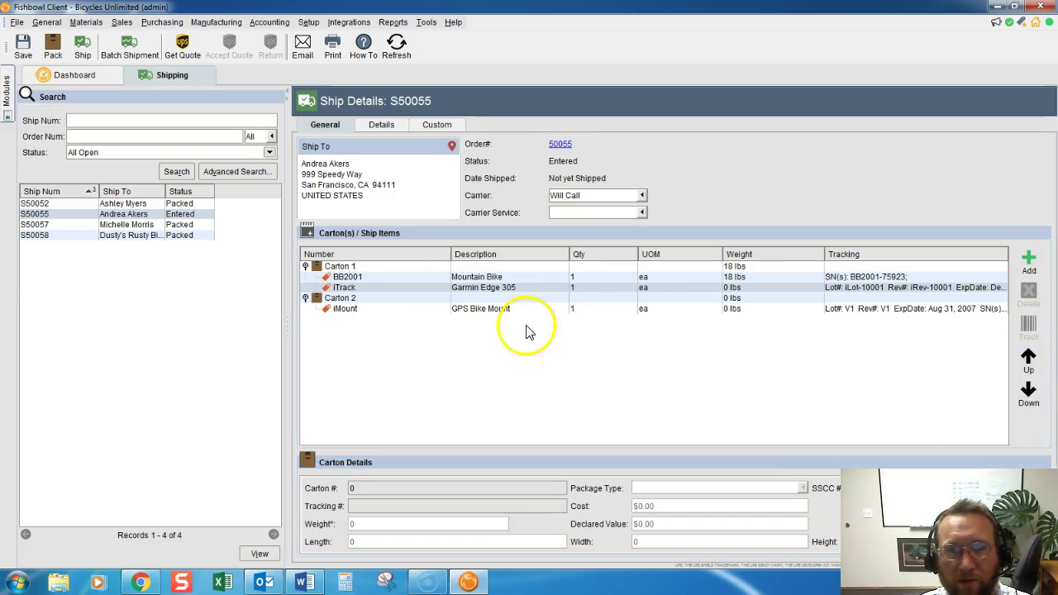
pyautogui.rightClick(365, 293)
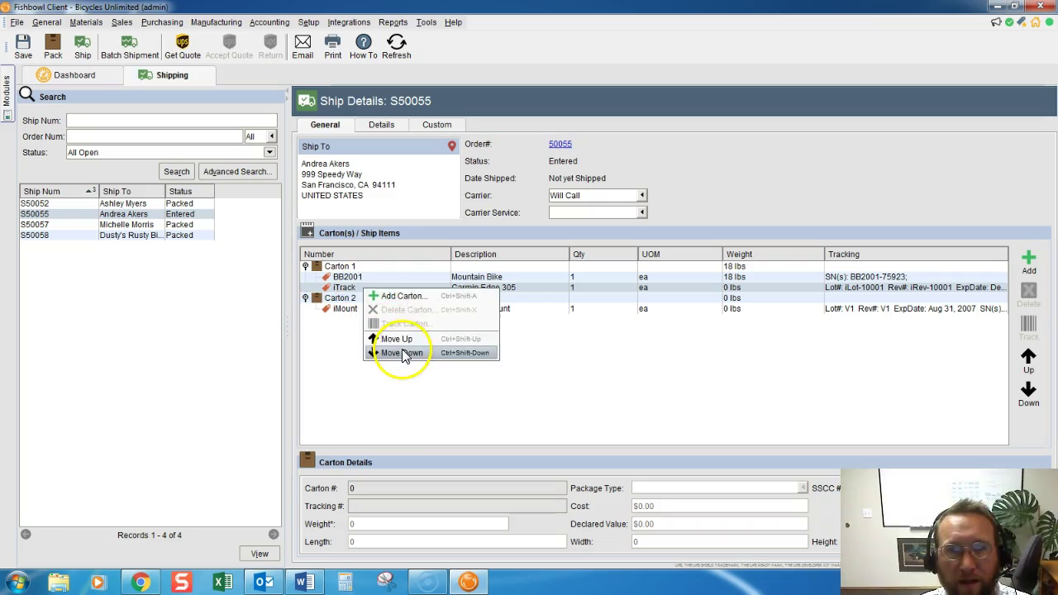
pyautogui.click(372, 352)
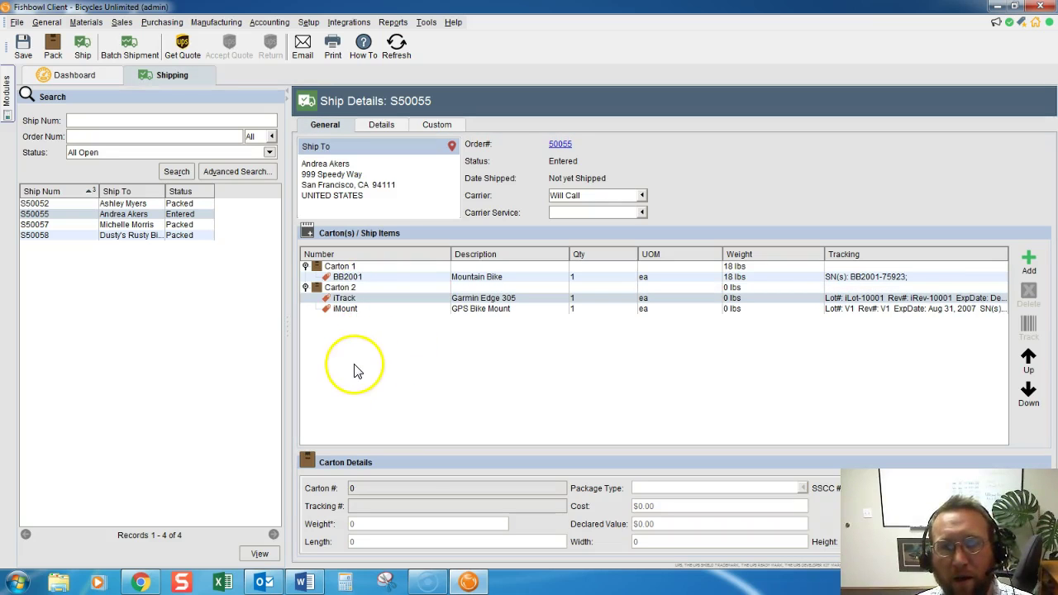
pyautogui.click(351, 289)
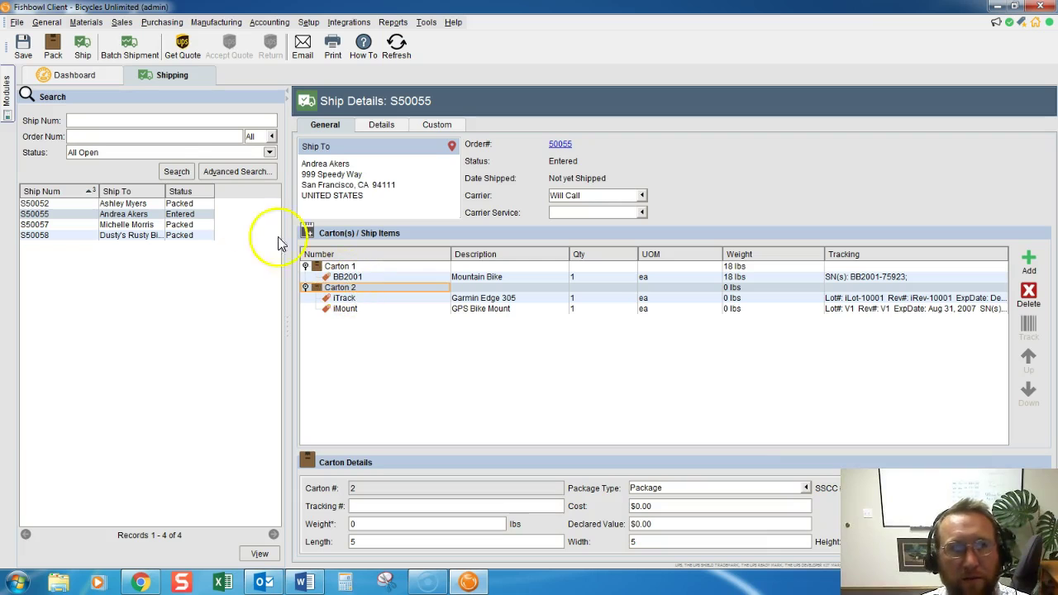
# Step: Pack shipment S50055 with both its cartons, marking it Packed
pyautogui.click(53, 47)
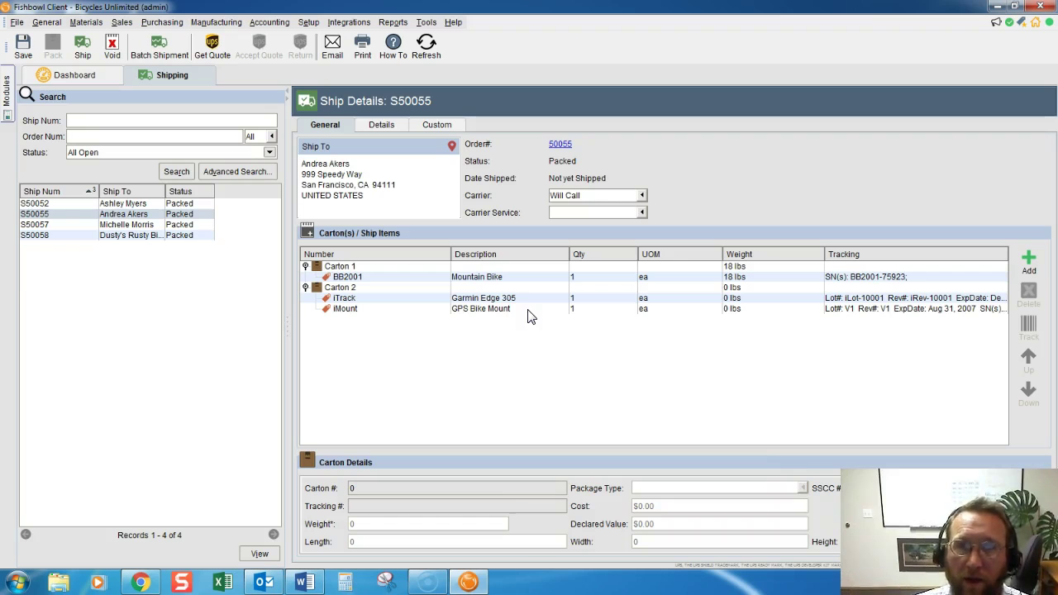
pyautogui.click(560, 144)
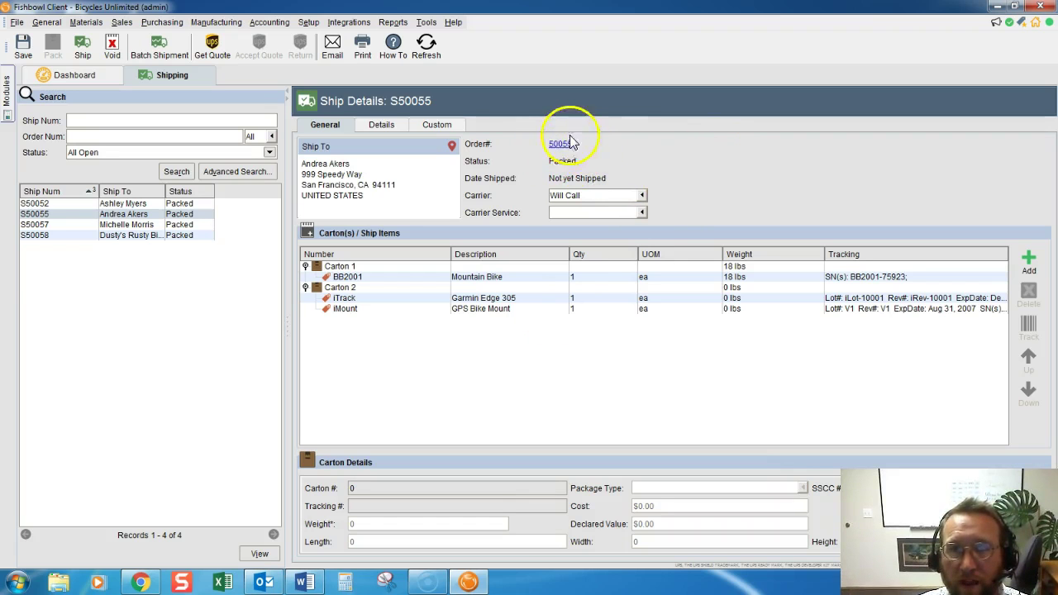